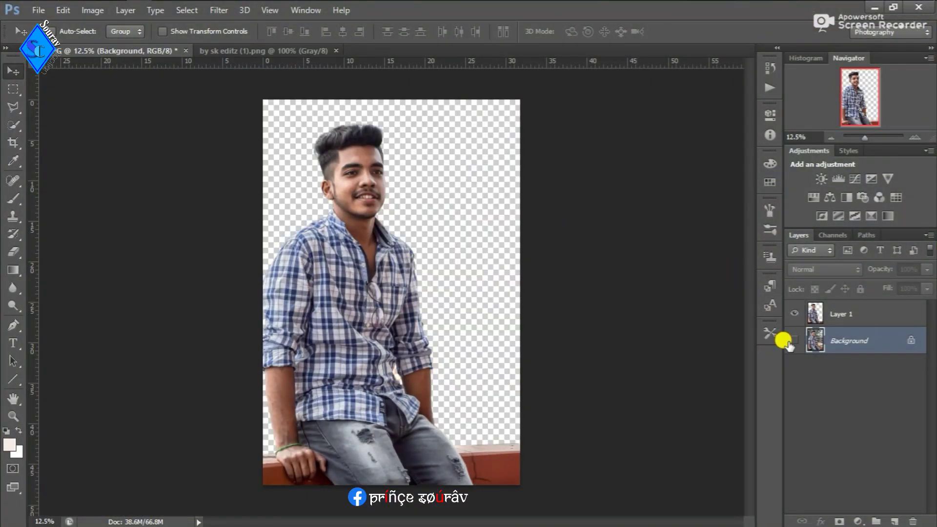
Step: Hide the Background layer and open the sunset city image 1_8
click(788, 341)
click(64, 10)
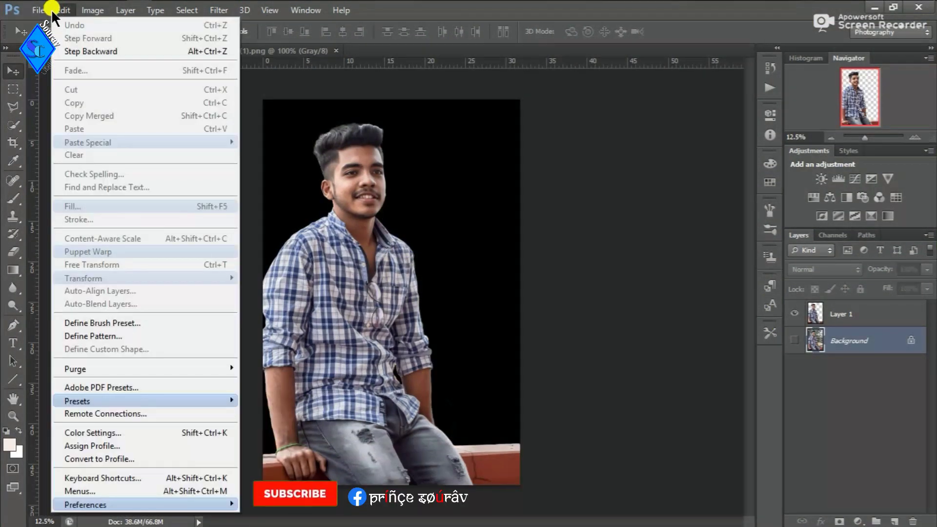
mouse_move(38, 10)
click(58, 28)
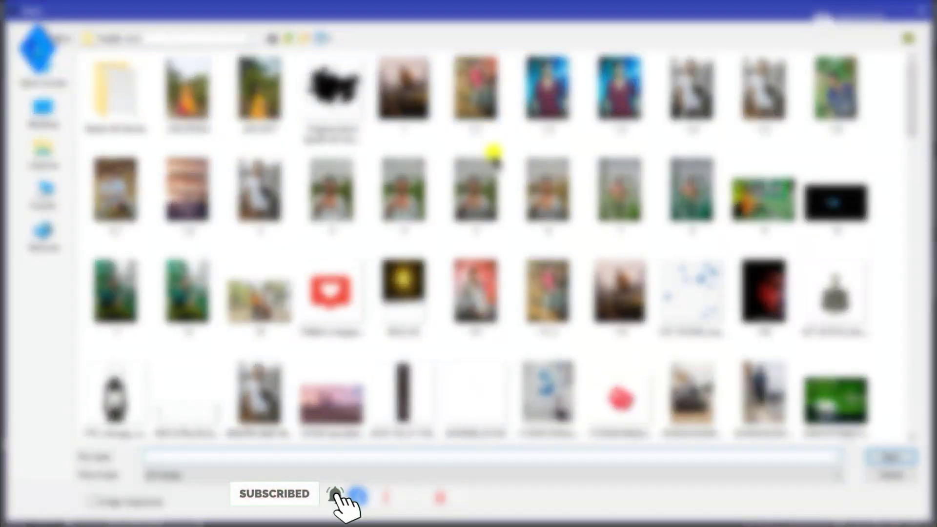
click(195, 191)
click(898, 454)
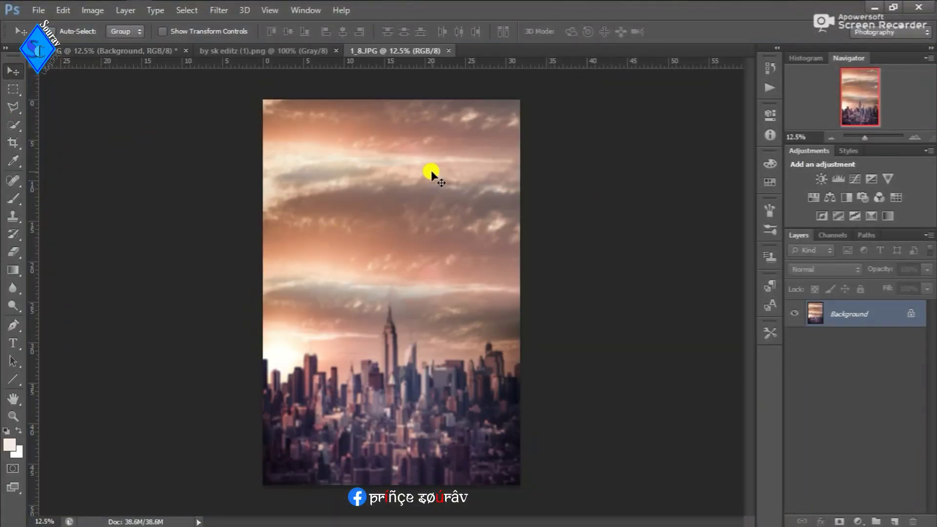
Step: Add the sunset city image to the portrait behind the man and stretch it to 105.87% width and 102.85% height
drag(436, 181, 451, 162)
key(ctrl+t)
drag(393, 103, 389, 83)
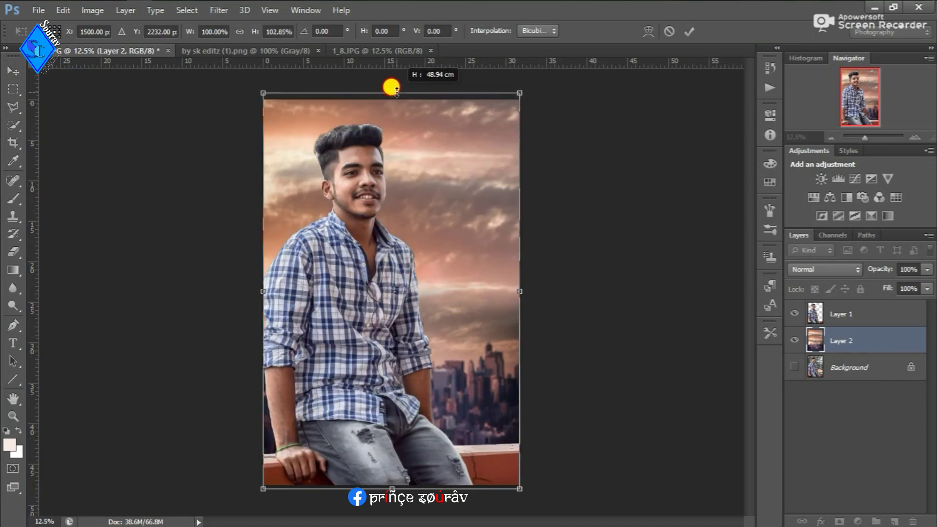
drag(516, 302, 523, 301)
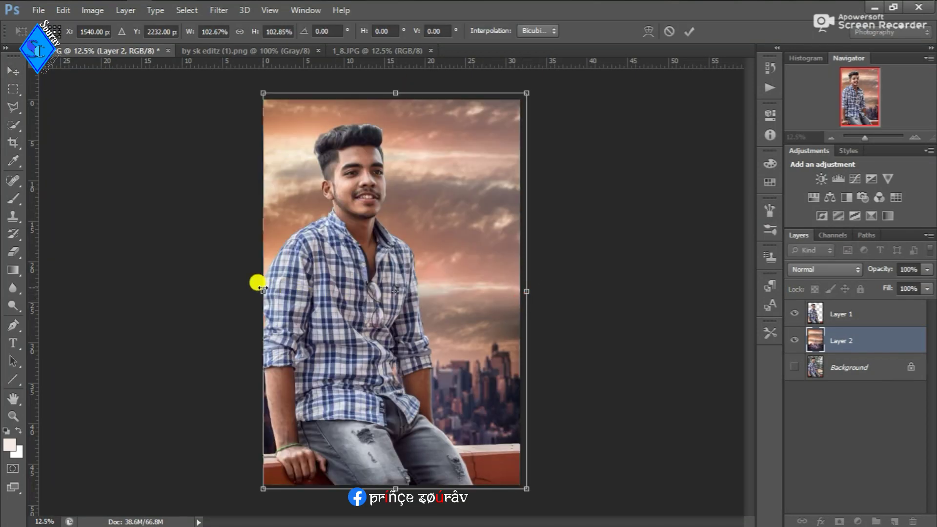
mouse_move(255, 281)
mouse_down()
mouse_move(247, 287)
mouse_move(255, 291)
mouse_up()
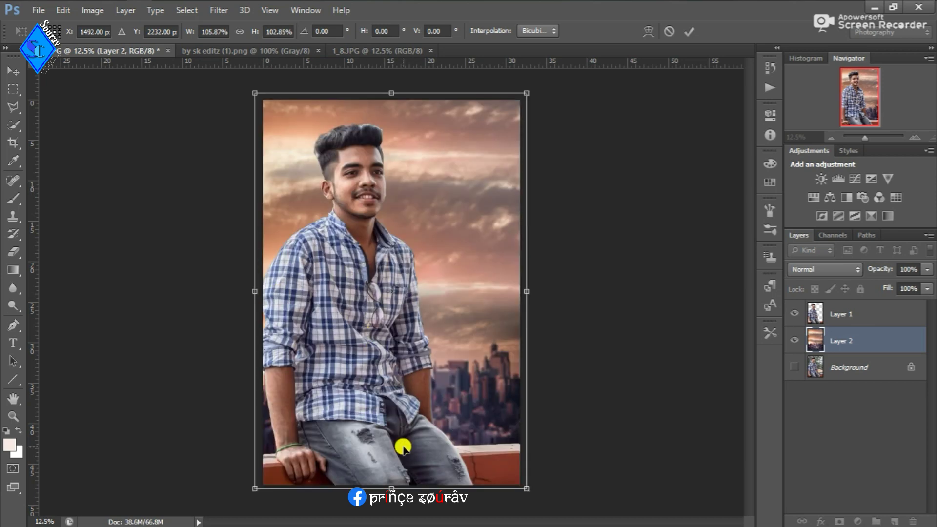
key(Return)
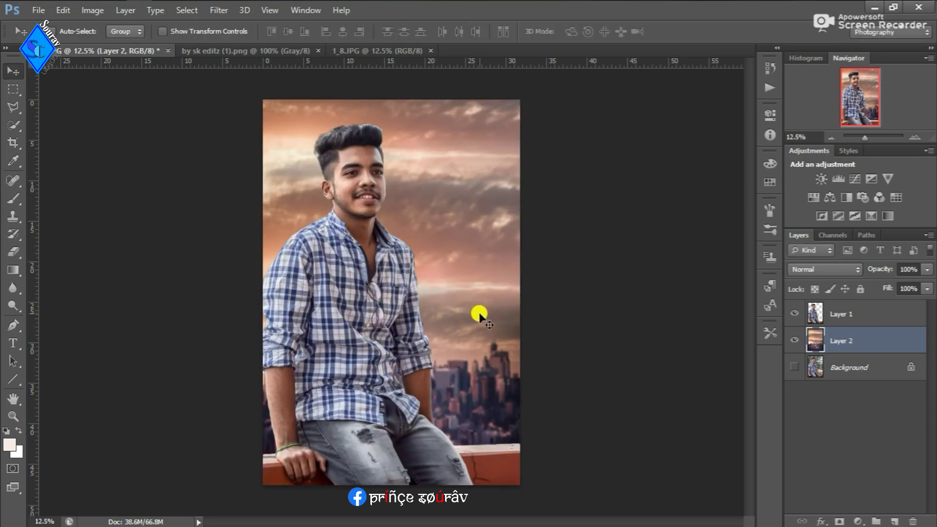
Step: Copy the gradient from by sk editz (1).png into the portrait and move its layer above Layer 1
click(292, 50)
drag(375, 290, 442, 309)
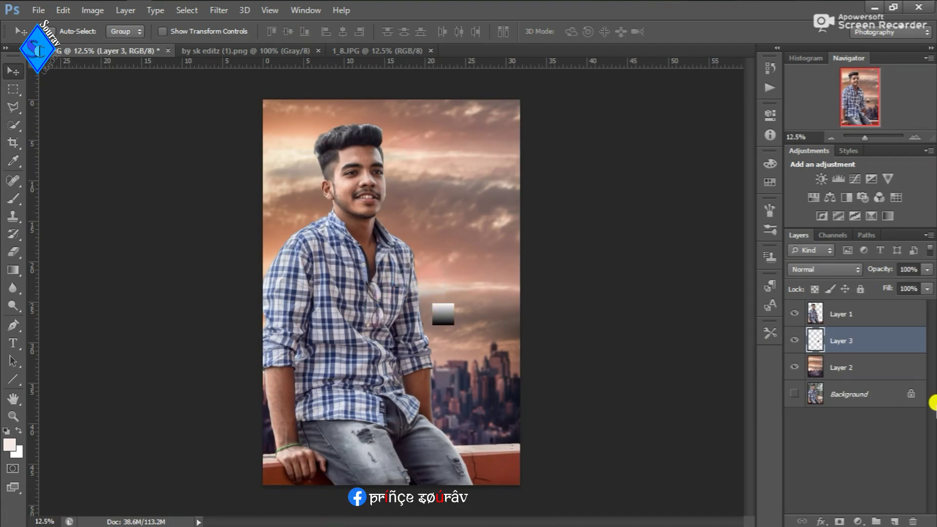
drag(886, 343, 879, 309)
Step: Enlarge the gradient to about 1240% width and 786% height over the portrait's lower part and set its blend mode to Multiply
drag(439, 310, 510, 478)
key(ctrl+t)
drag(381, 343, 253, 314)
drag(517, 390, 526, 387)
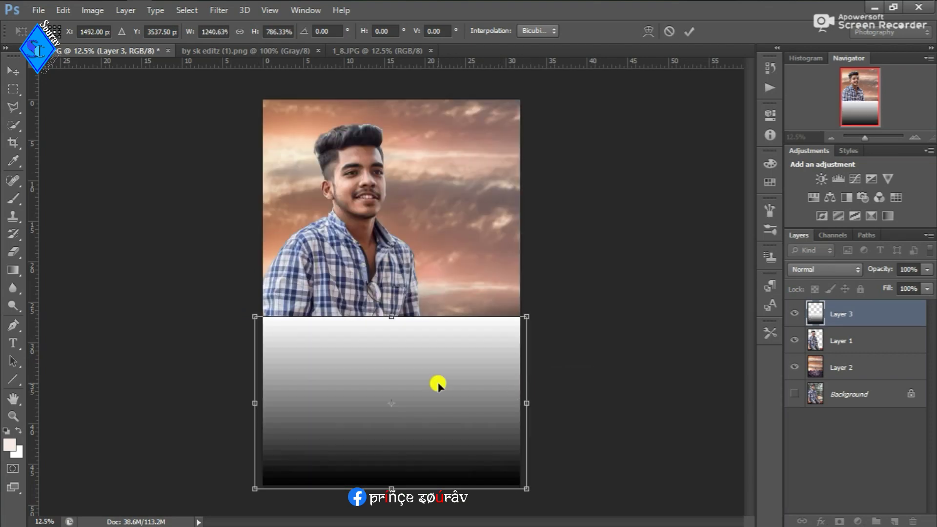
key(Return)
click(824, 269)
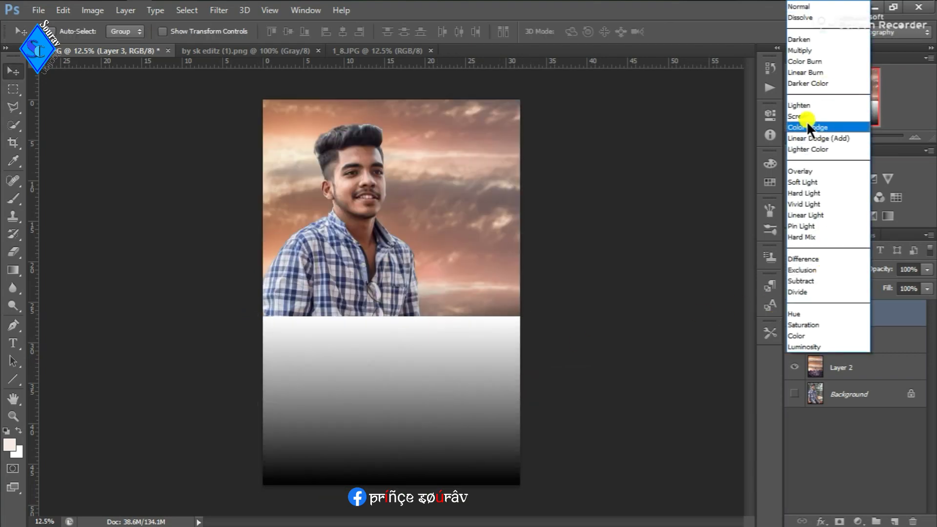
click(801, 50)
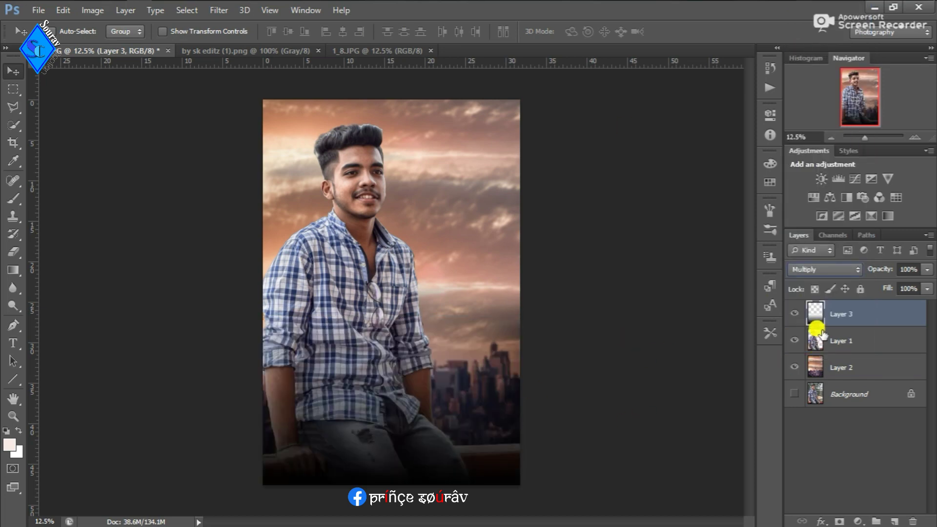
Step: Close the 1_8.JPG and by sk editz (1).png documents
click(286, 51)
click(364, 51)
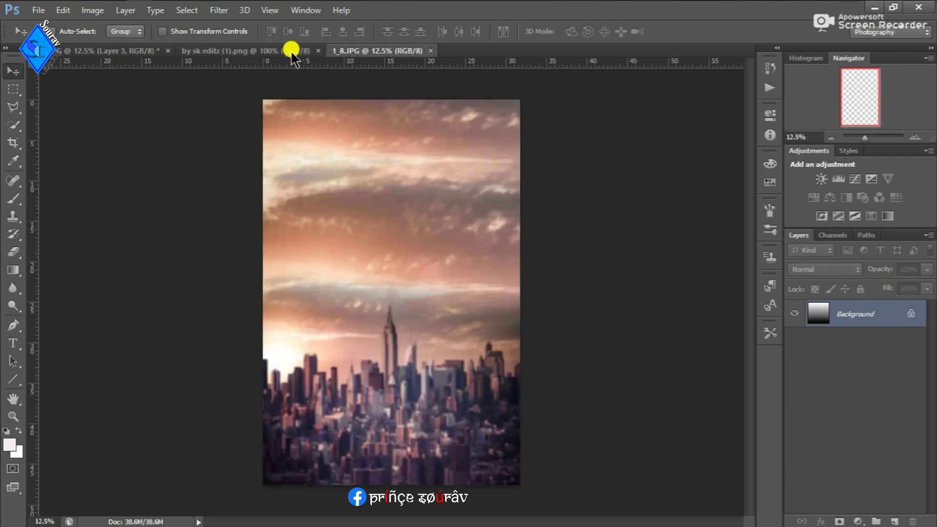
click(244, 50)
click(429, 50)
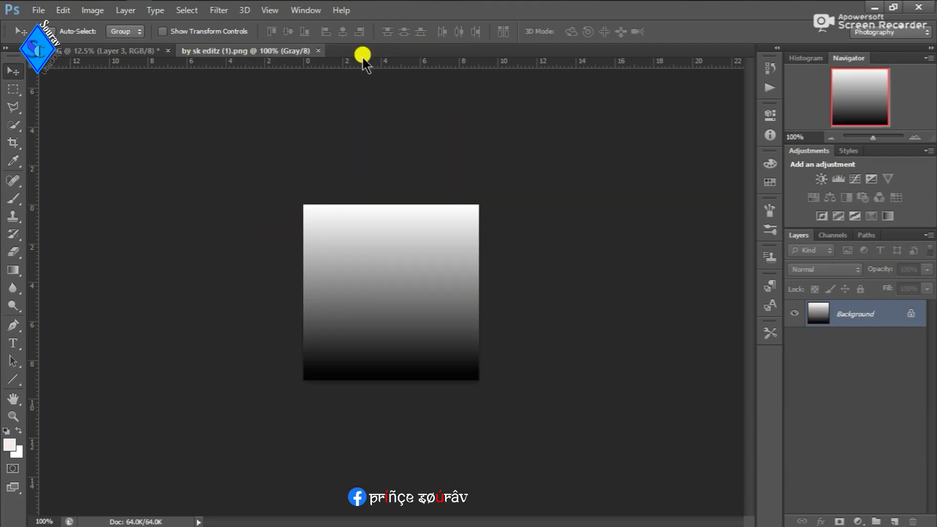
click(317, 50)
Step: Open the flying dove PNG images, copy a dove into the portrait and scale it down small in the sky beside the man's face
click(30, 10)
click(49, 32)
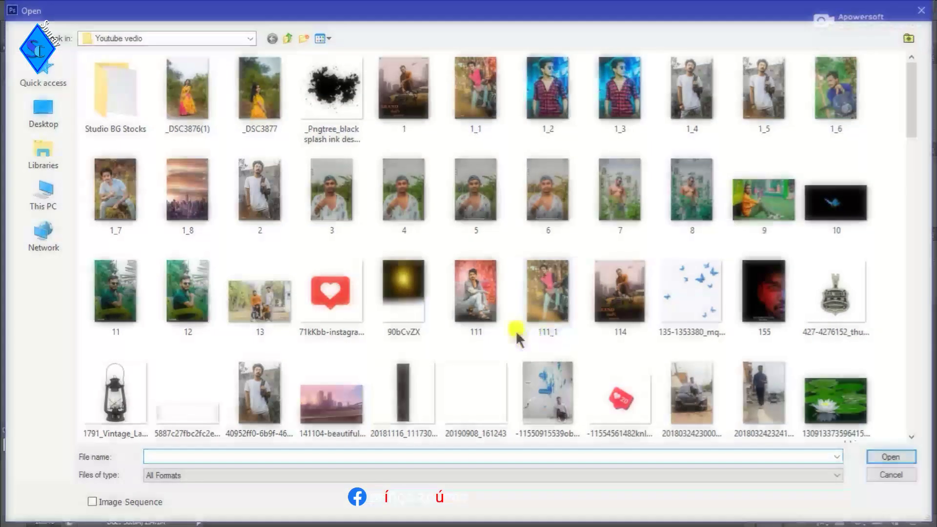
scroll(488, 337, down, 10)
scroll(453, 343, down, 10)
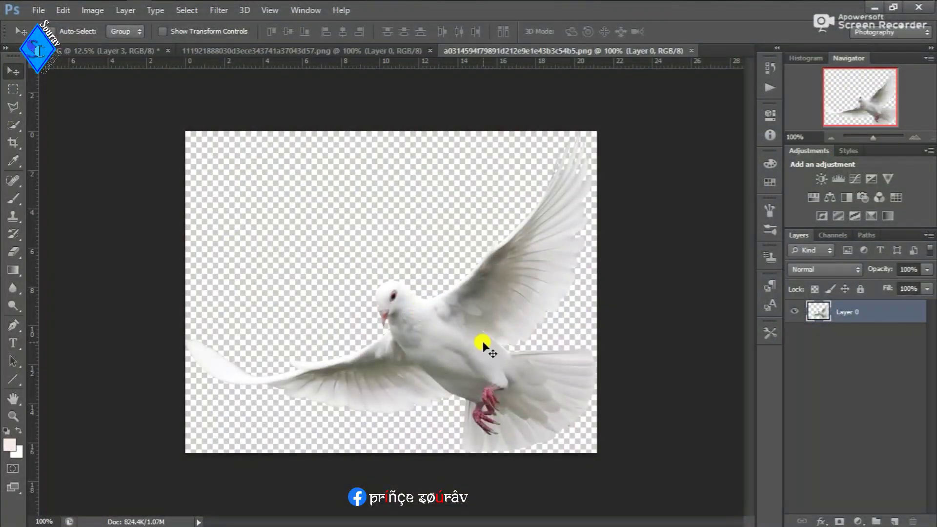
drag(483, 341, 410, 184)
key(ctrl+t)
key(Return)
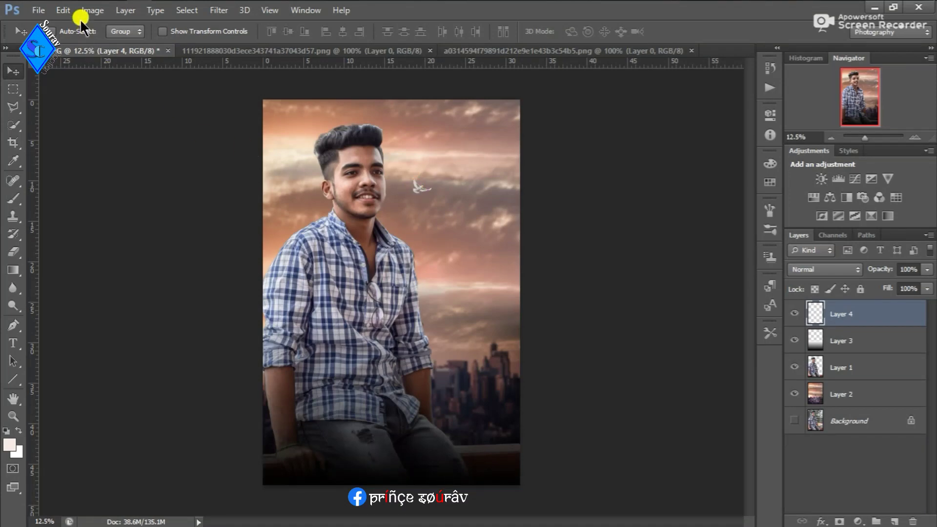
Step: Darken the dove layer to a black silhouette with the Exposure adjustment
click(93, 10)
mouse_move(154, 38)
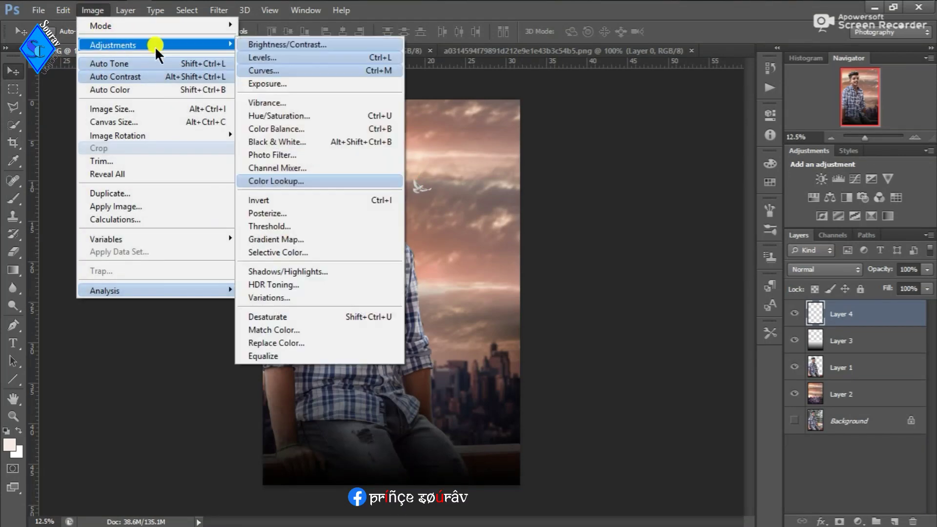
click(330, 87)
drag(693, 193, 611, 204)
mouse_move(695, 222)
mouse_down()
mouse_move(684, 218)
mouse_move(682, 232)
mouse_up()
click(833, 153)
key(v)
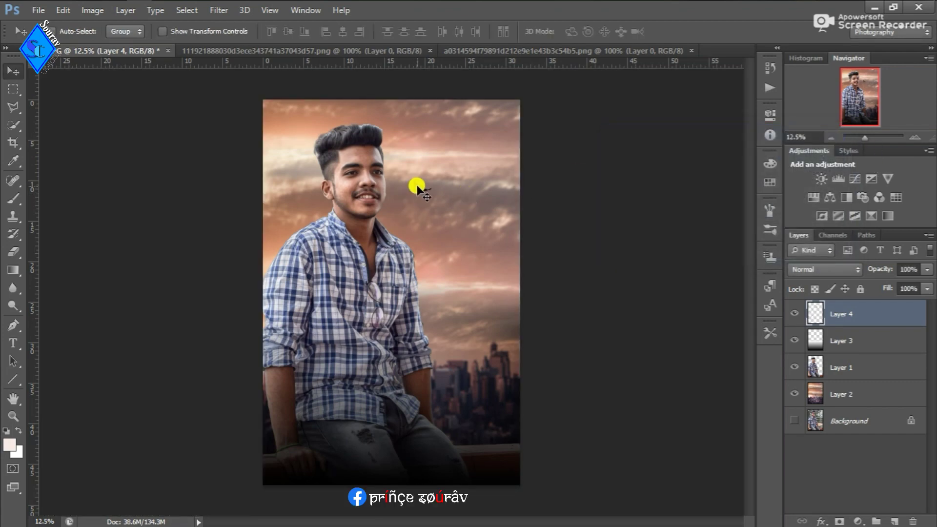
Step: Shrink the black bird slightly and set its layer fill to 50%
key(ctrl+t)
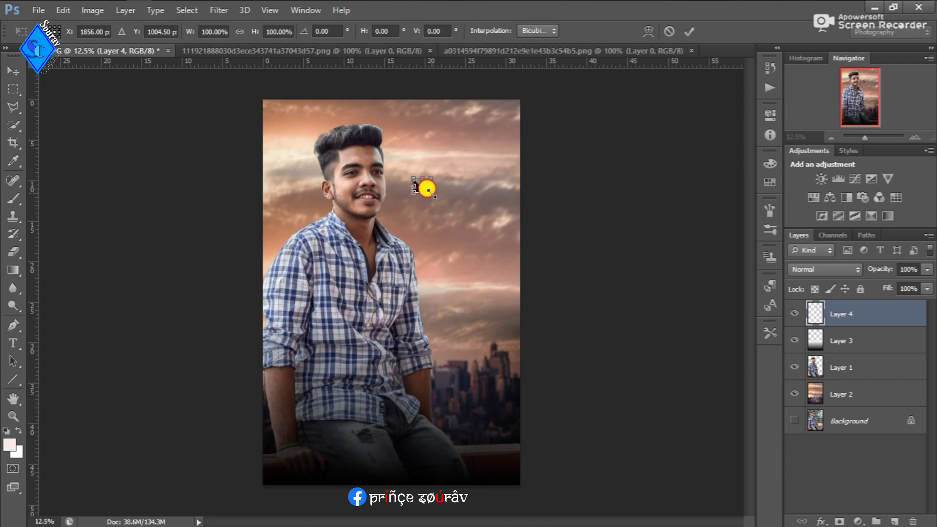
drag(428, 190, 428, 179)
key(Return)
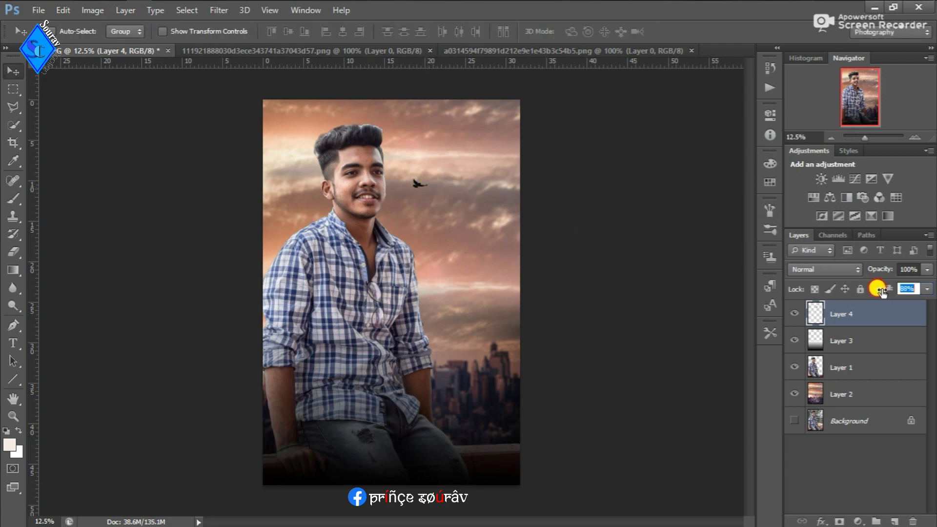
drag(883, 292, 855, 295)
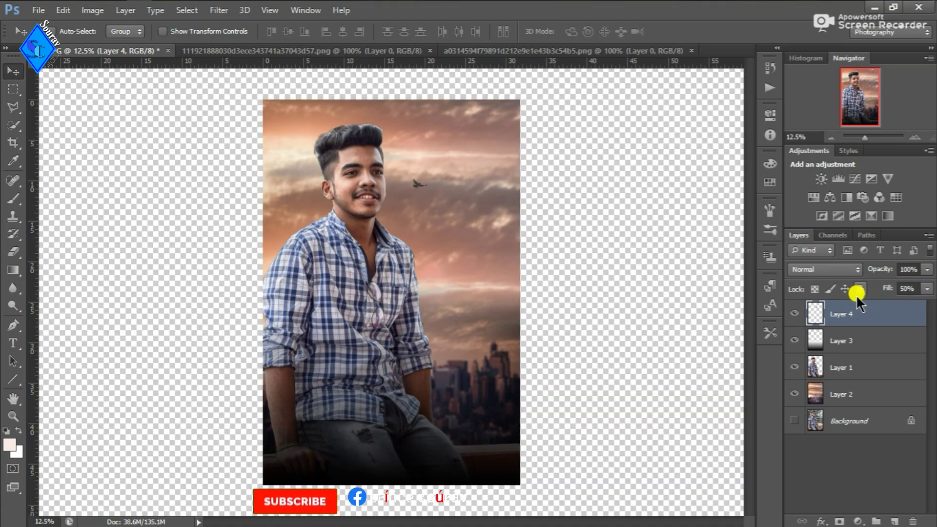
Step: Duplicate the bird layer three times and spread the copies across the sky beside the man's face
drag(930, 317, 895, 520)
drag(888, 315, 896, 520)
drag(419, 185, 457, 147)
click(821, 341)
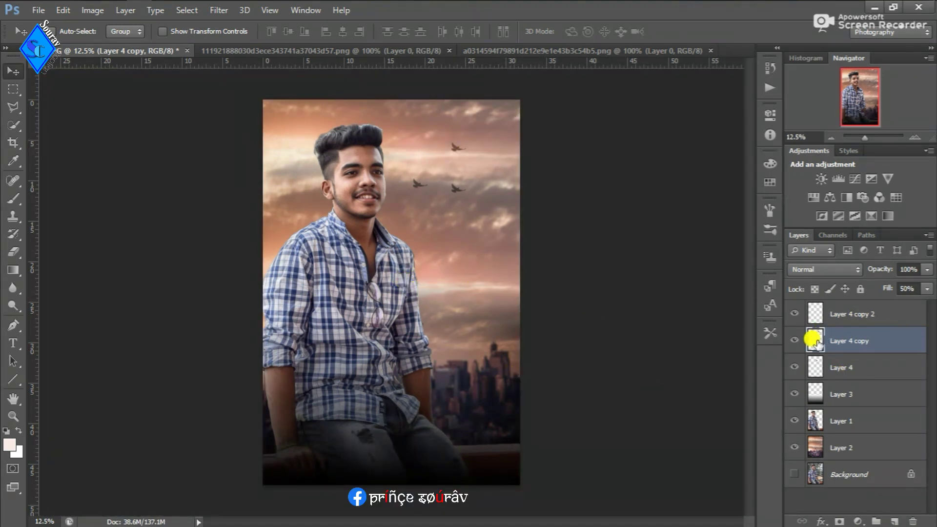
drag(867, 327, 894, 521)
drag(456, 148, 489, 200)
click(490, 199)
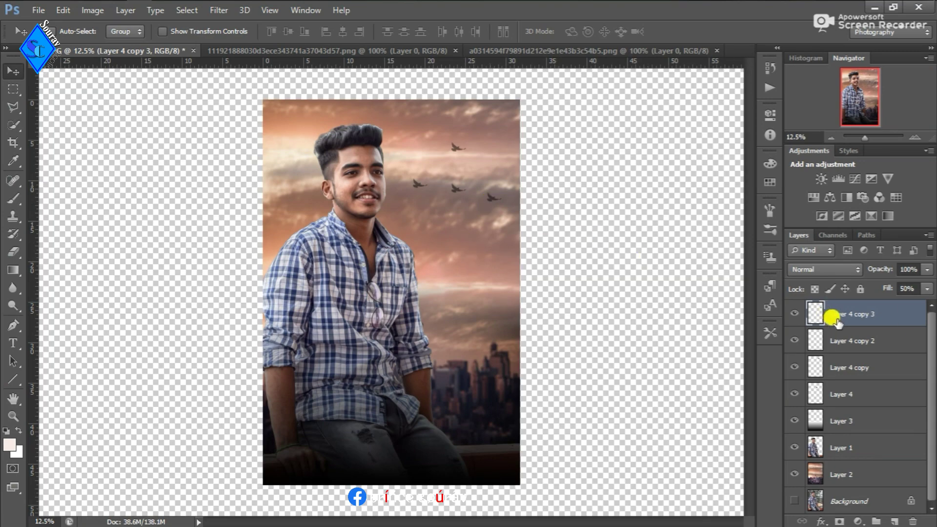
Step: Group Layer 4 and its three copies into one layer group
shift+click(866, 363)
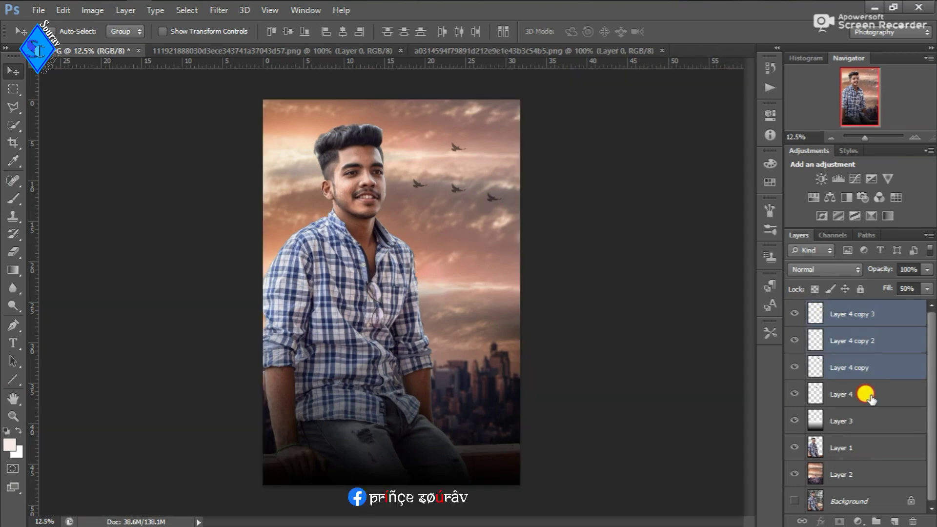
shift+click(869, 395)
drag(869, 395, 876, 520)
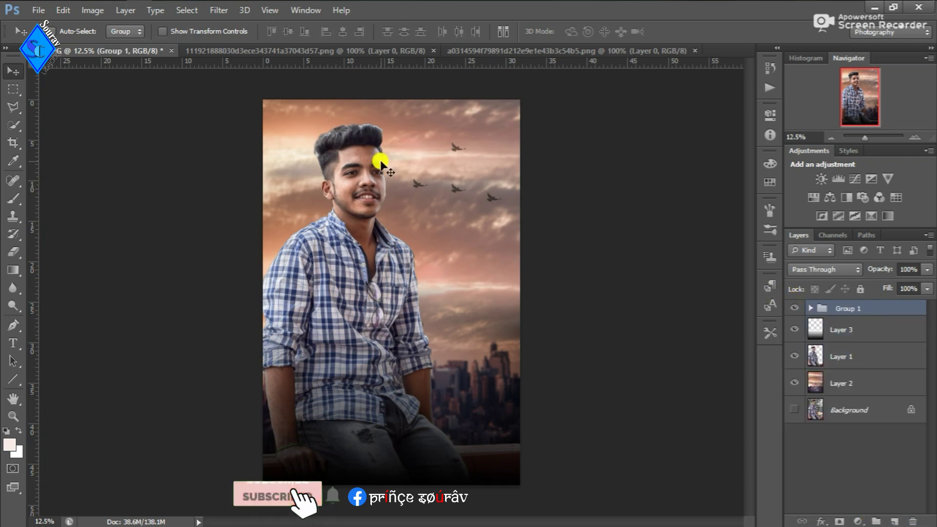
Step: Reposition the bird group and scale it down to a smaller flock in the sky beside the man's face
mouse_move(451, 172)
mouse_down()
mouse_move(442, 175)
mouse_move(449, 169)
mouse_up()
key(ctrl+t)
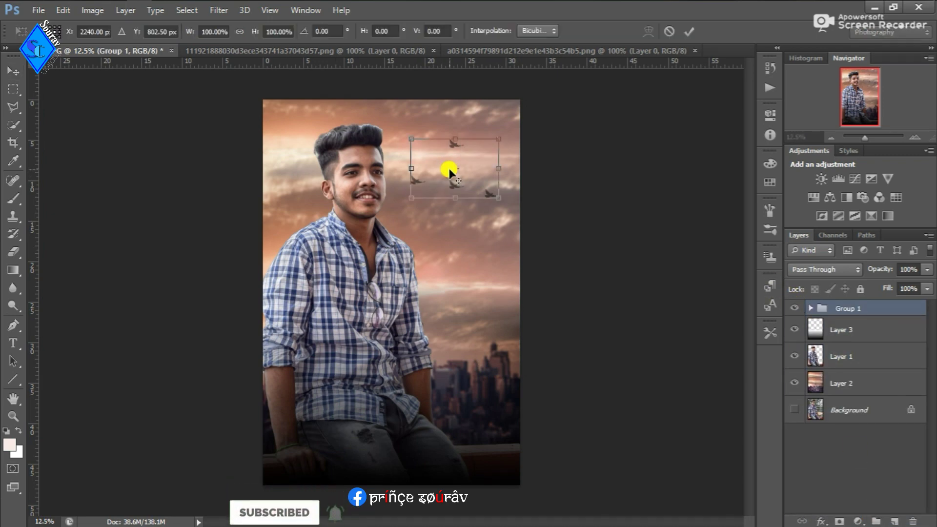
drag(498, 198, 471, 171)
key(Return)
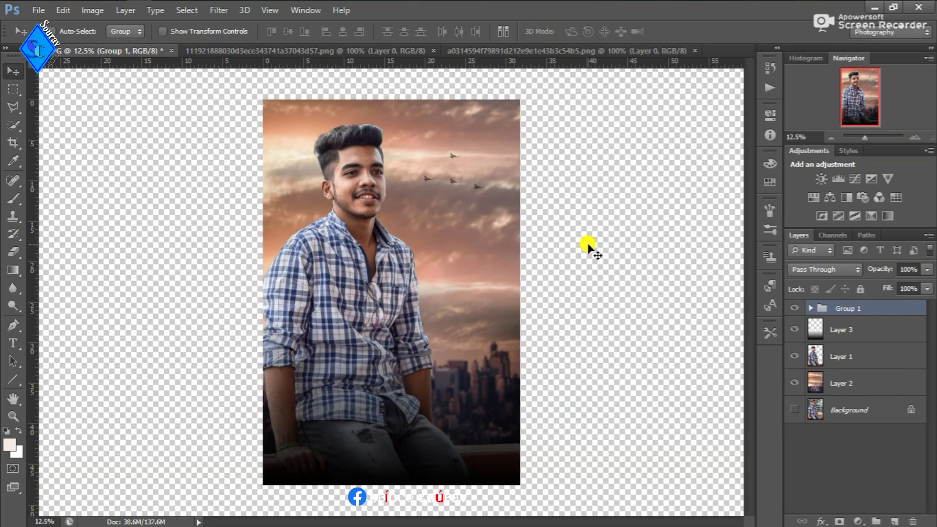
Step: Duplicate the bird group, place the copy on the other side of the man's head and move it below Layer 1
drag(839, 307, 894, 521)
drag(444, 169, 305, 192)
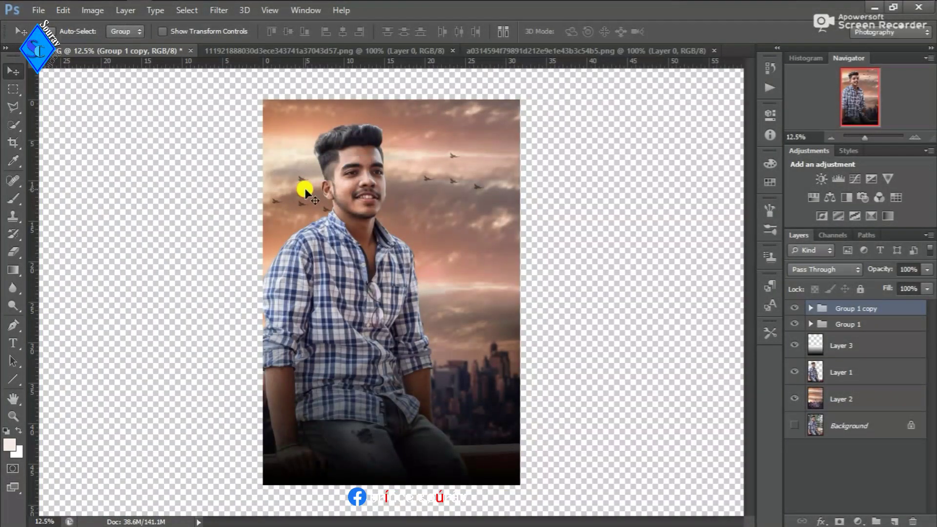
drag(866, 310, 869, 384)
drag(306, 174, 305, 168)
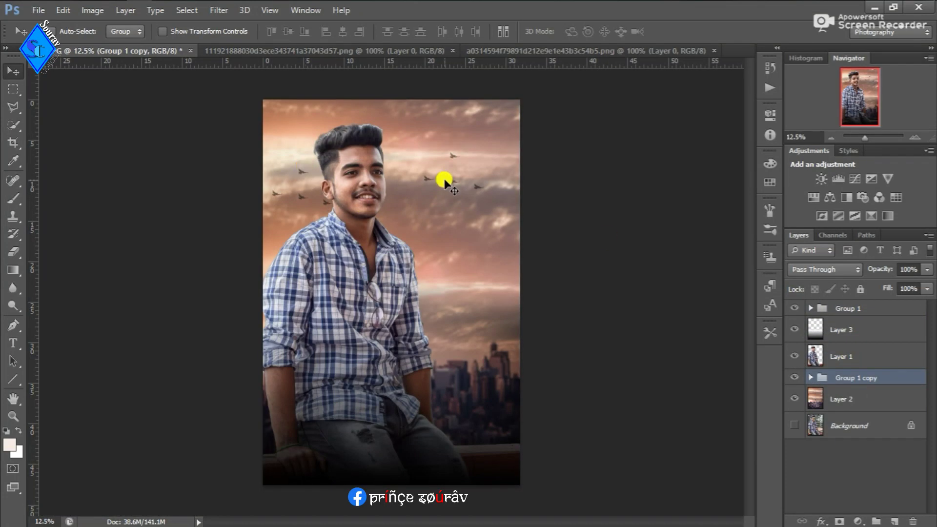
Step: Erase the bird touching the man's neck from Layer 4 copy 3 in Group 1 copy, and select Layer 1
click(12, 252)
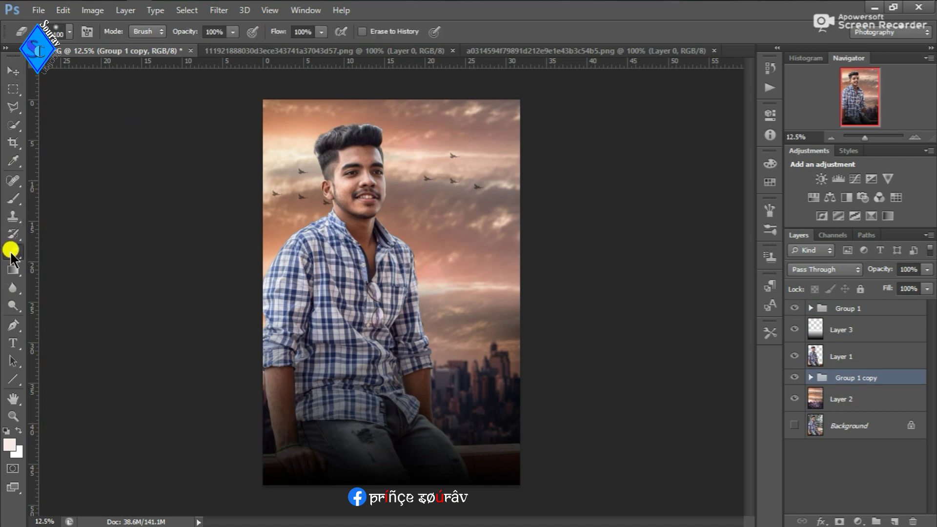
click(801, 379)
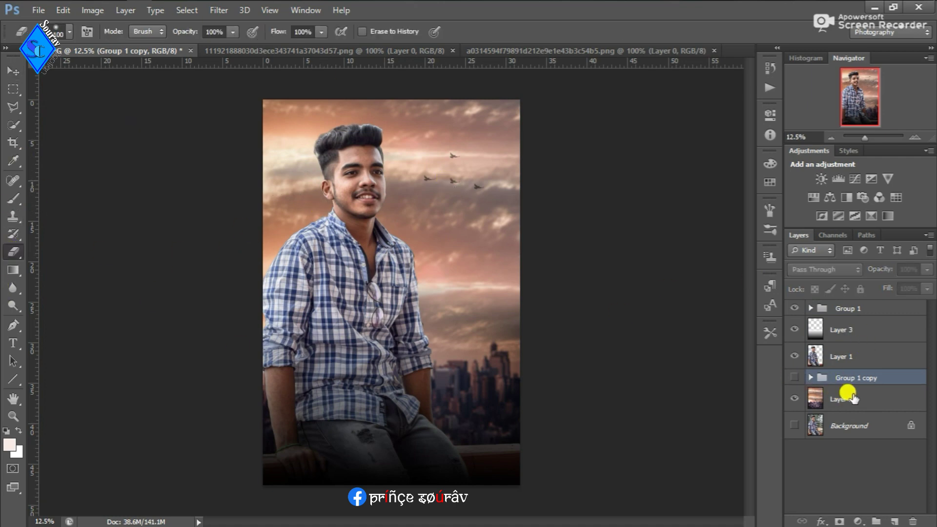
click(794, 378)
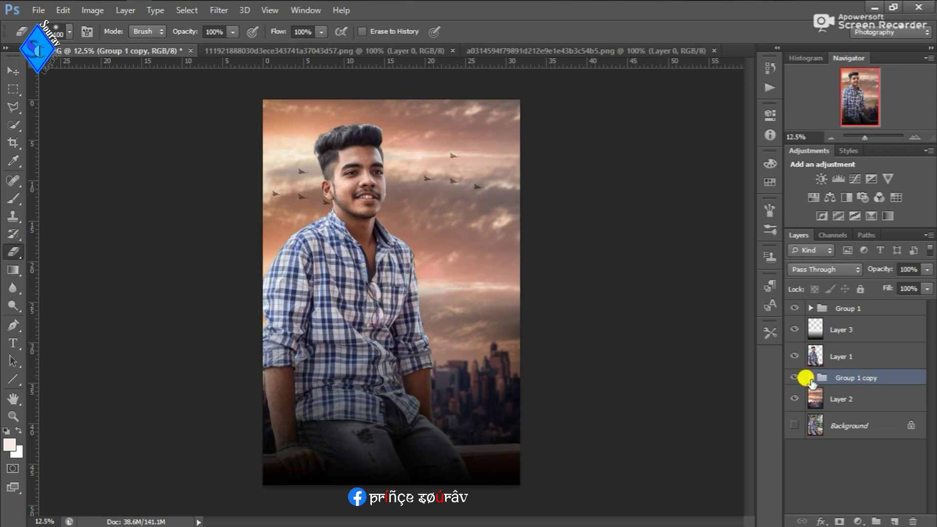
click(811, 379)
click(839, 400)
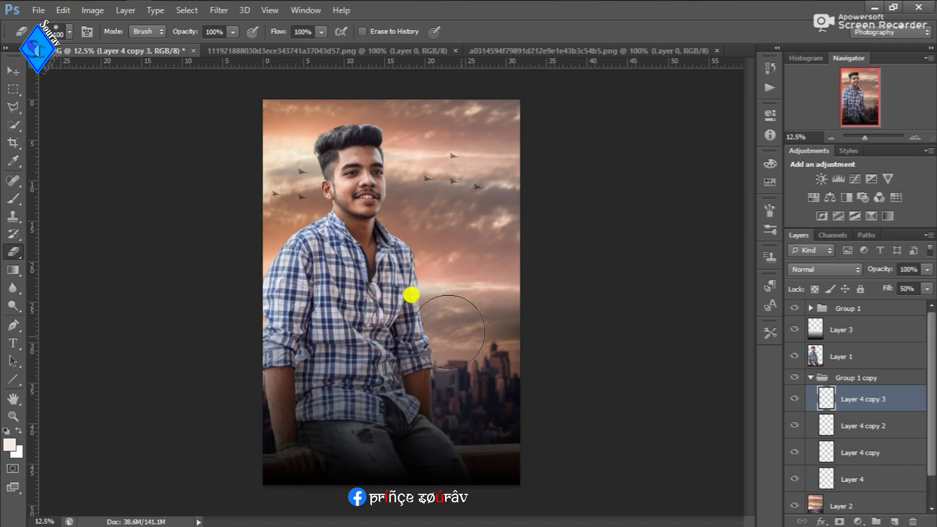
click(812, 378)
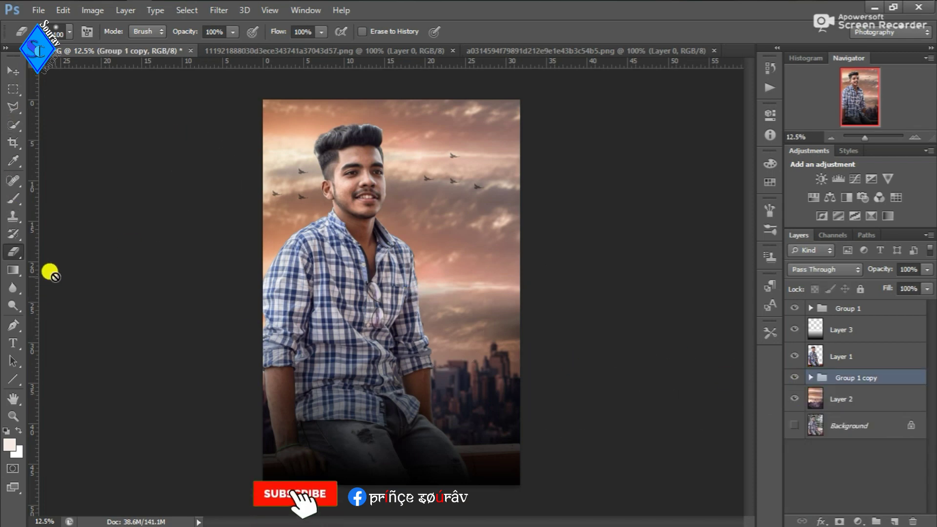
click(883, 359)
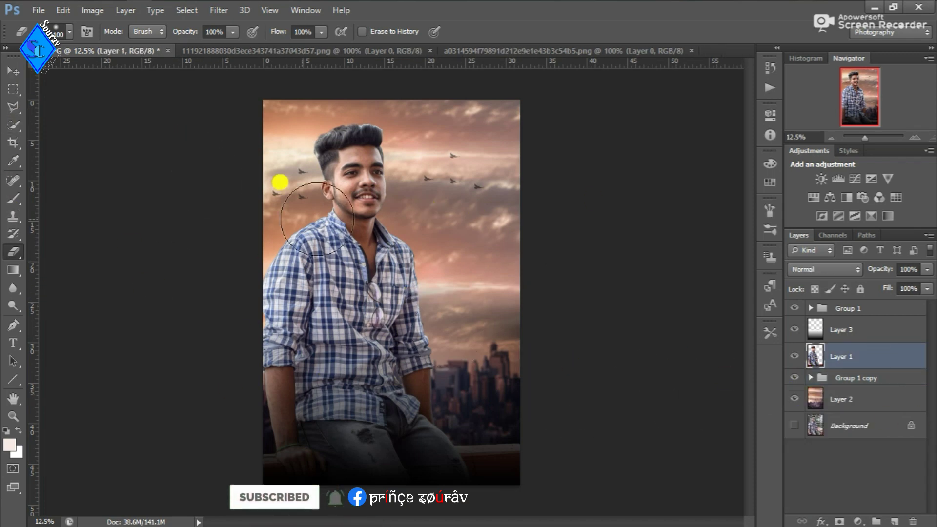
Step: Select Layer 3 and open the logo image PicsArt_04-21-08.40.33 from the Youtube vedio folder
click(873, 330)
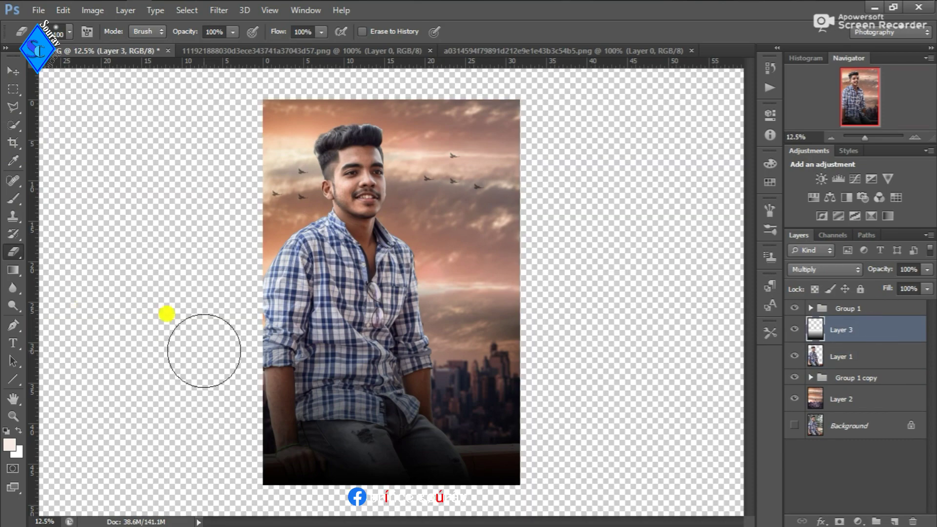
click(38, 9)
click(54, 31)
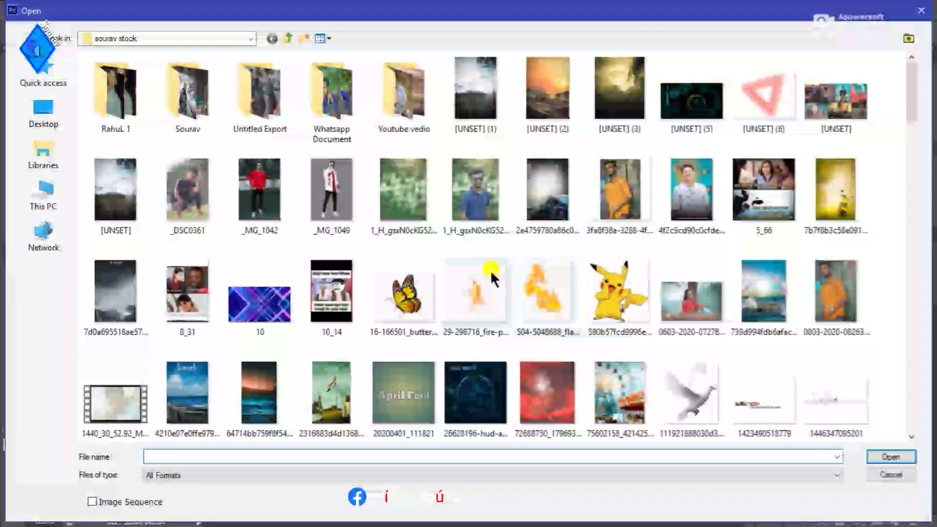
scroll(492, 273, down, 4)
scroll(492, 274, up, 4)
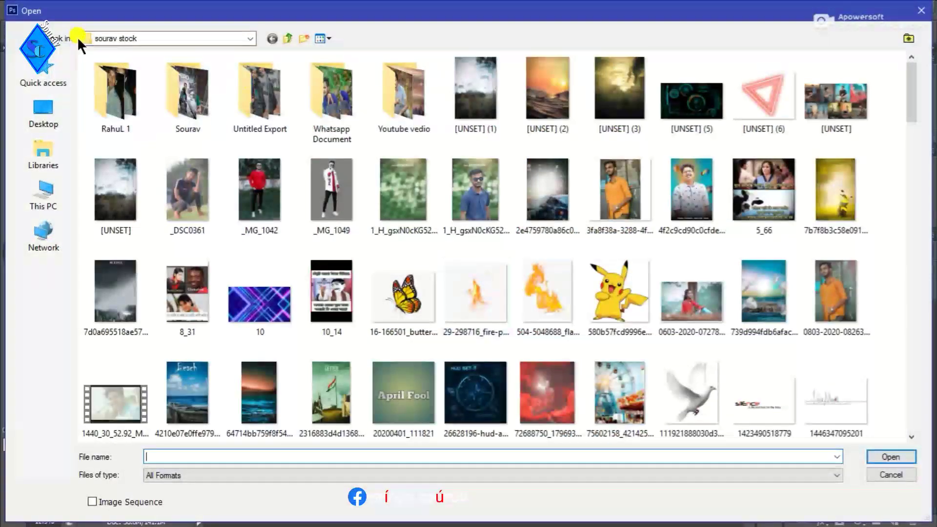
click(248, 38)
click(148, 226)
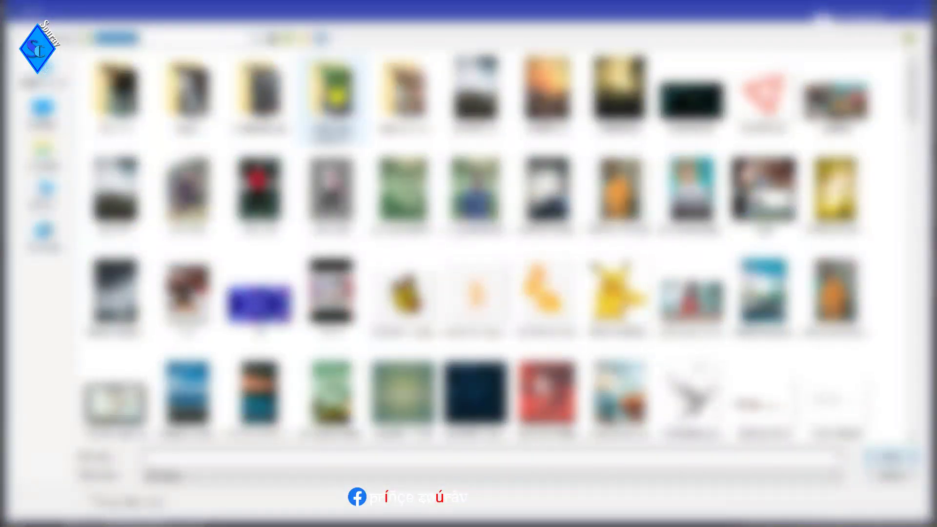
click(394, 104)
scroll(486, 244, down, 15)
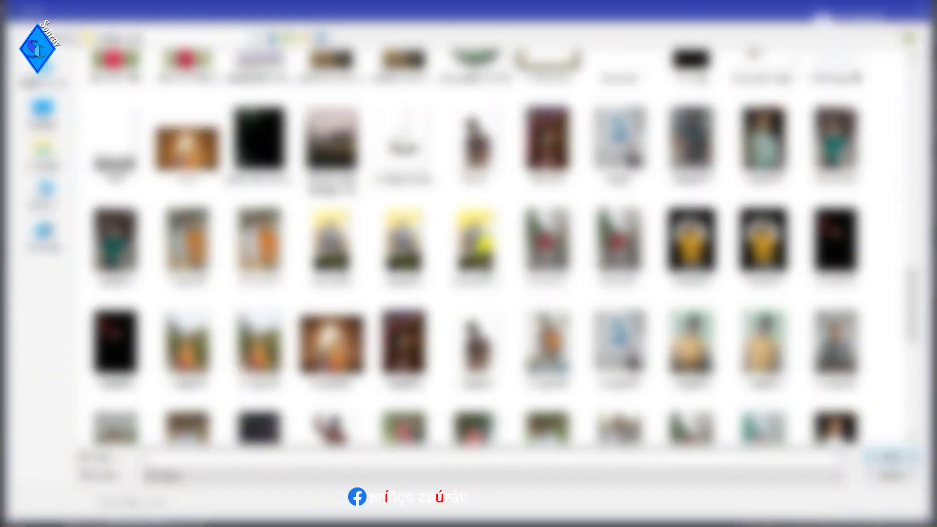
scroll(488, 244, down, 5)
click(540, 230)
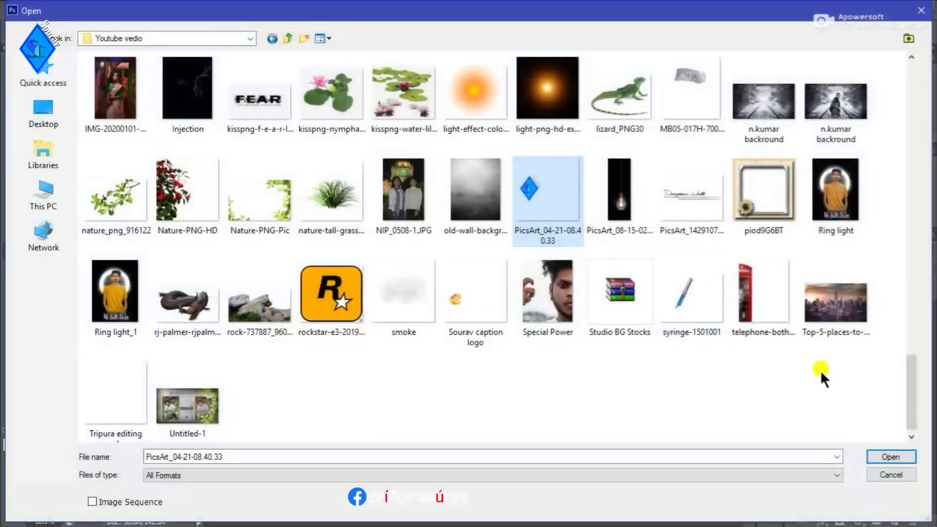
click(892, 459)
Step: Move the diamond logo into the portrait composite and scale it down to a tiny mark in the picture's upper-left corner
click(13, 71)
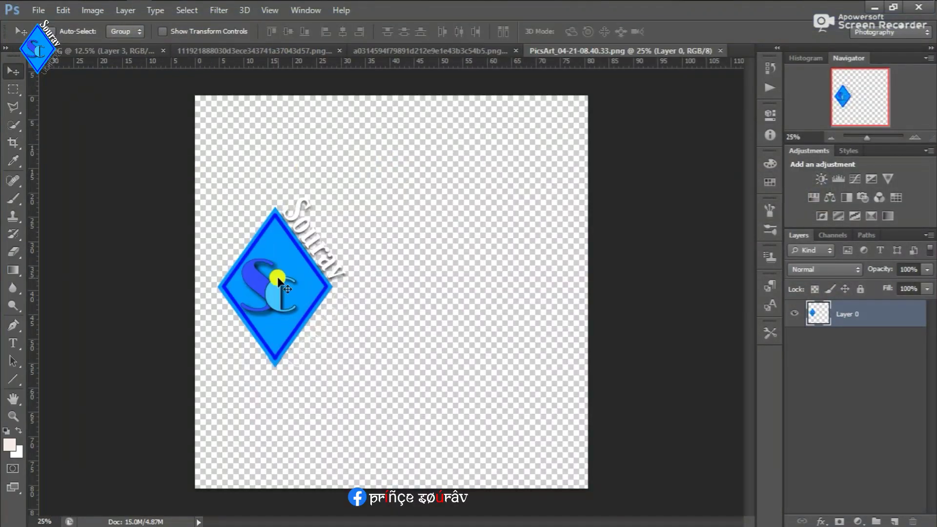
drag(277, 278, 453, 253)
key(ctrl+t)
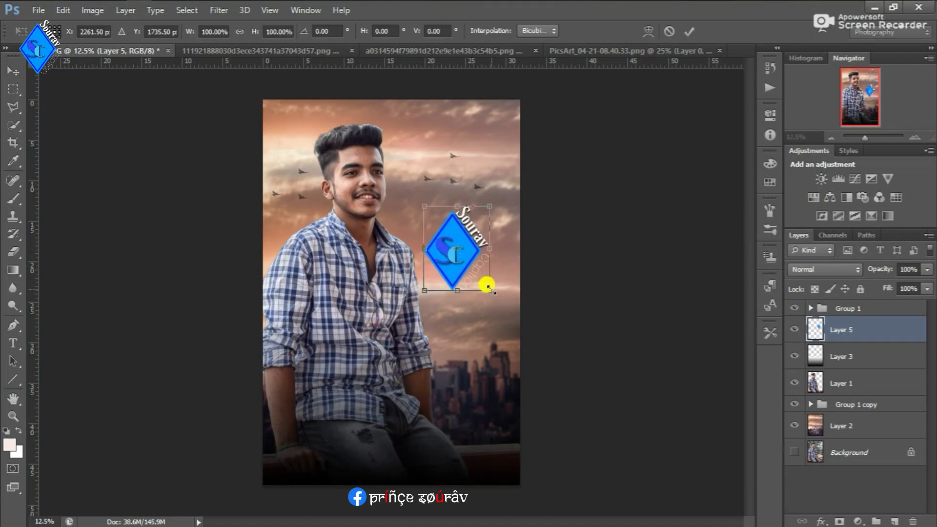
drag(488, 287, 275, 112)
key(Return)
key(ctrl+t)
key(Return)
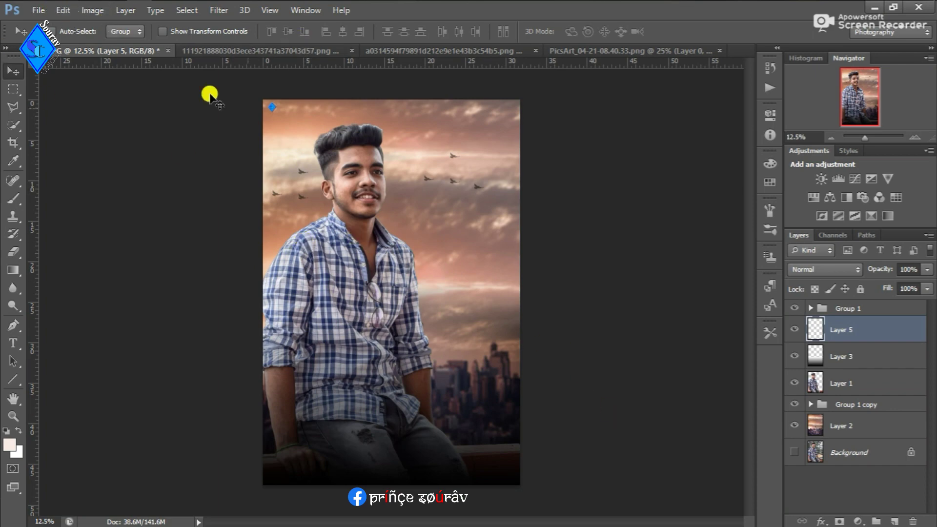
Step: Merge all visible layers into Layer 2, leaving out the hidden Background layer
click(864, 449)
right_click(849, 449)
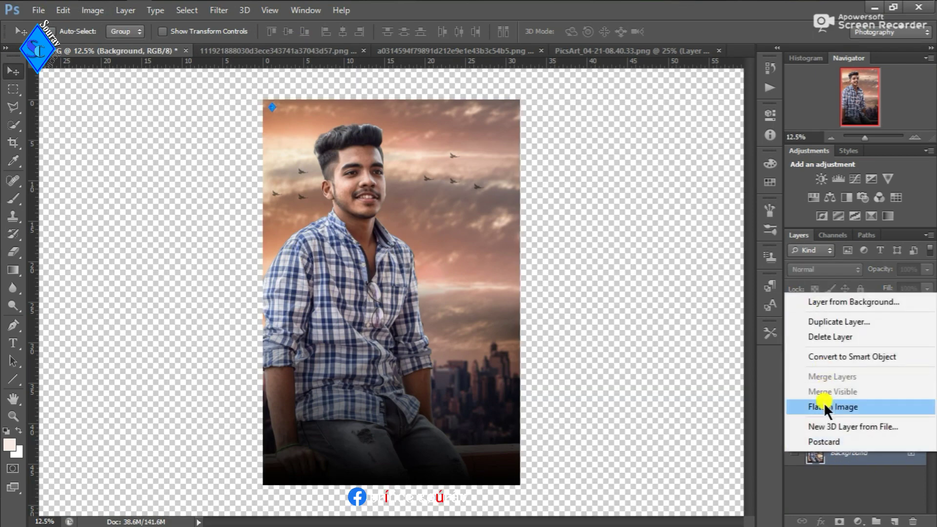
click(839, 464)
right_click(834, 429)
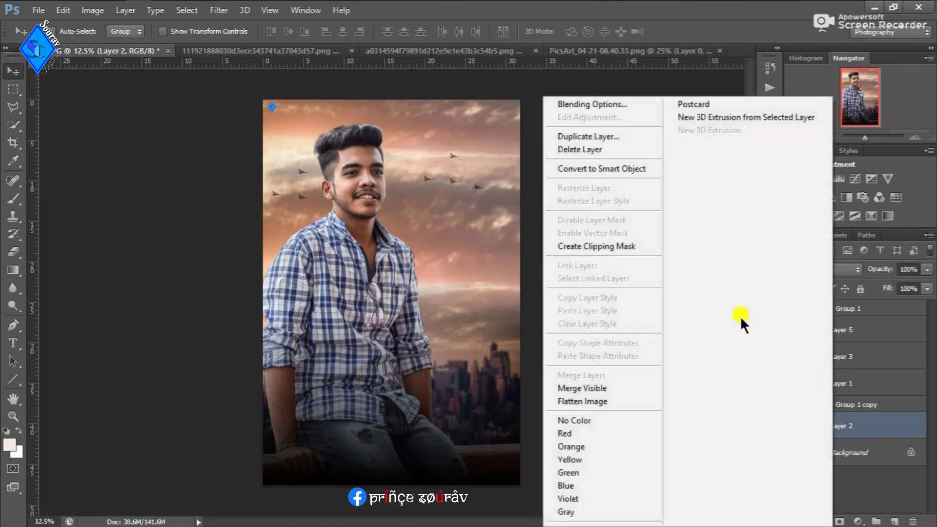
click(872, 476)
right_click(868, 459)
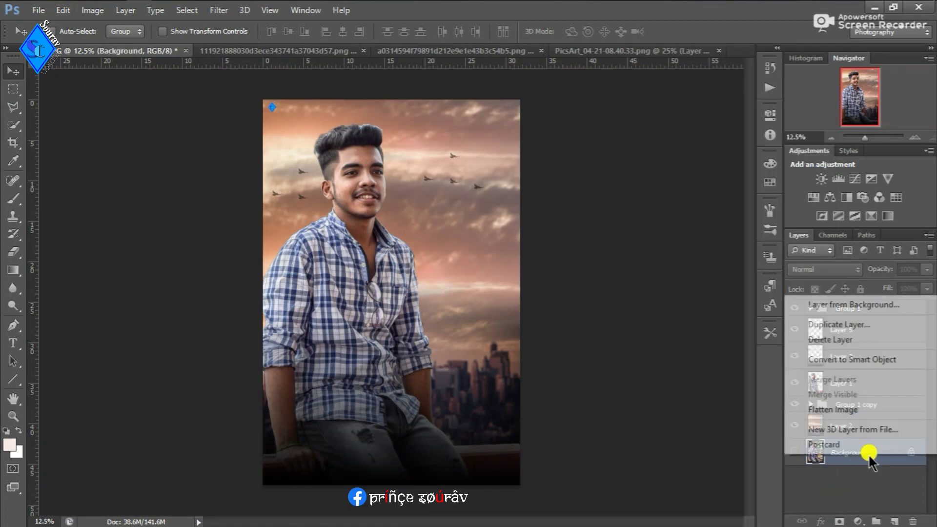
click(849, 486)
right_click(857, 426)
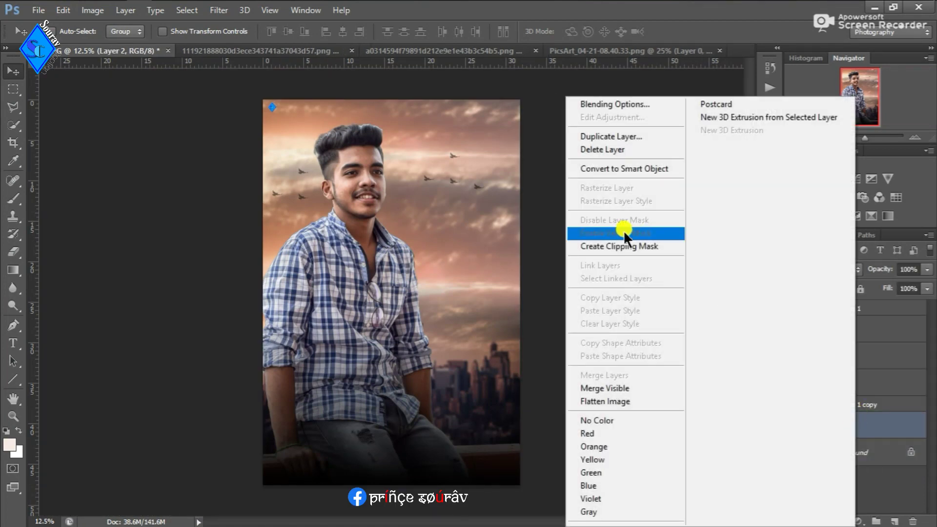
click(649, 394)
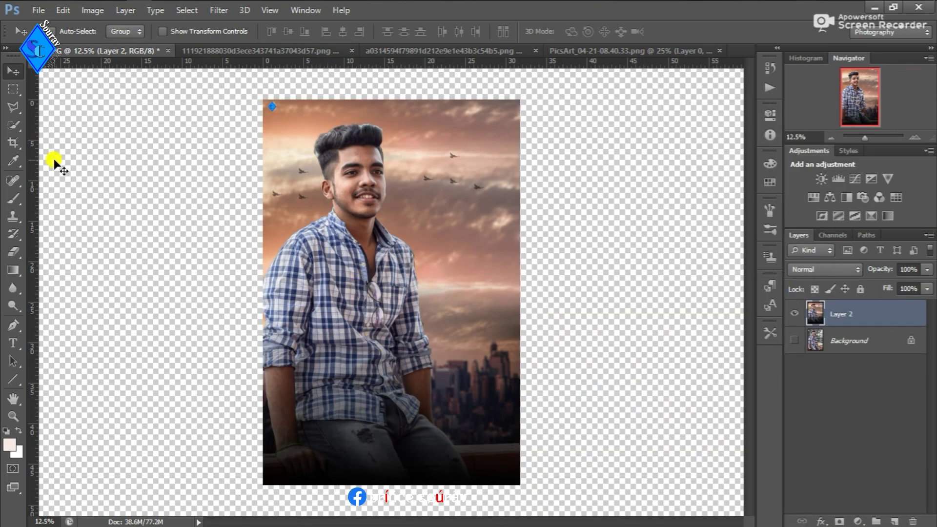
Step: Save the merged composite as the JPEG file 1_8.jpg in the Youtube vedio folder, replacing the existing file
click(35, 10)
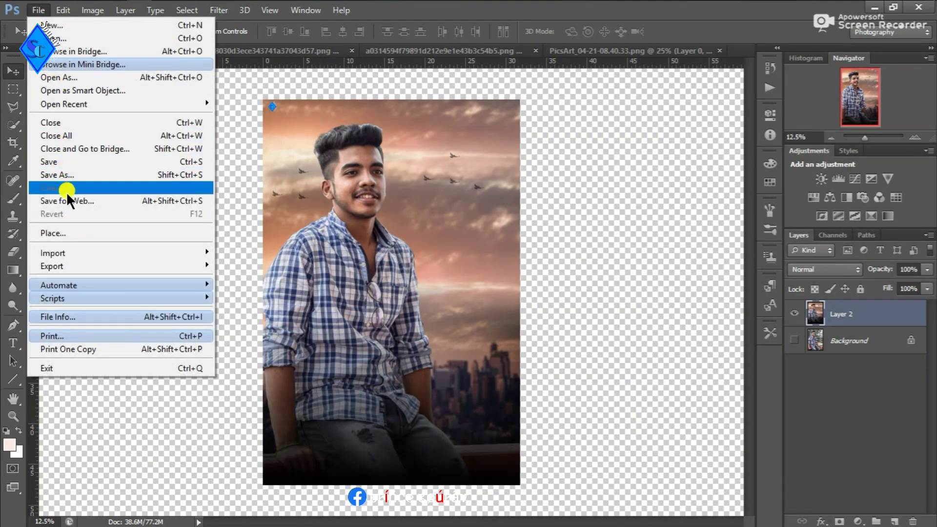
click(131, 174)
click(40, 10)
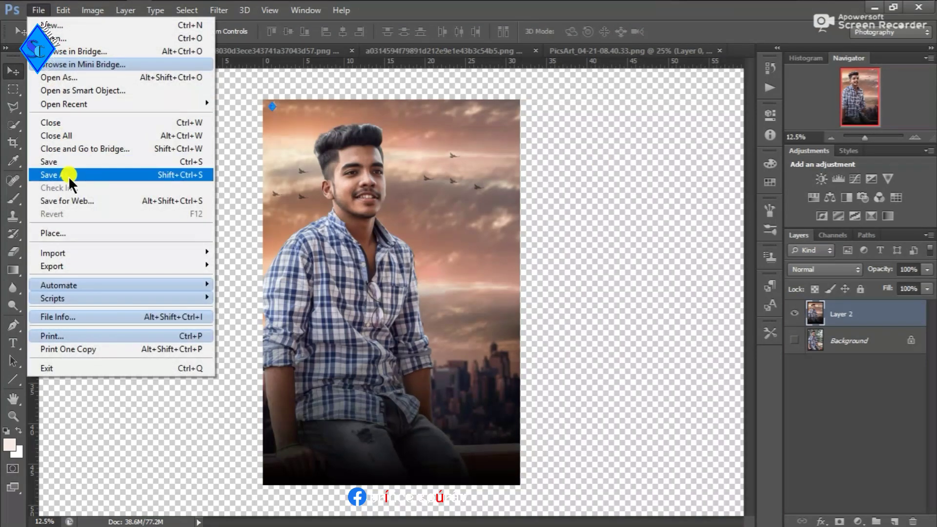
click(42, 178)
click(287, 357)
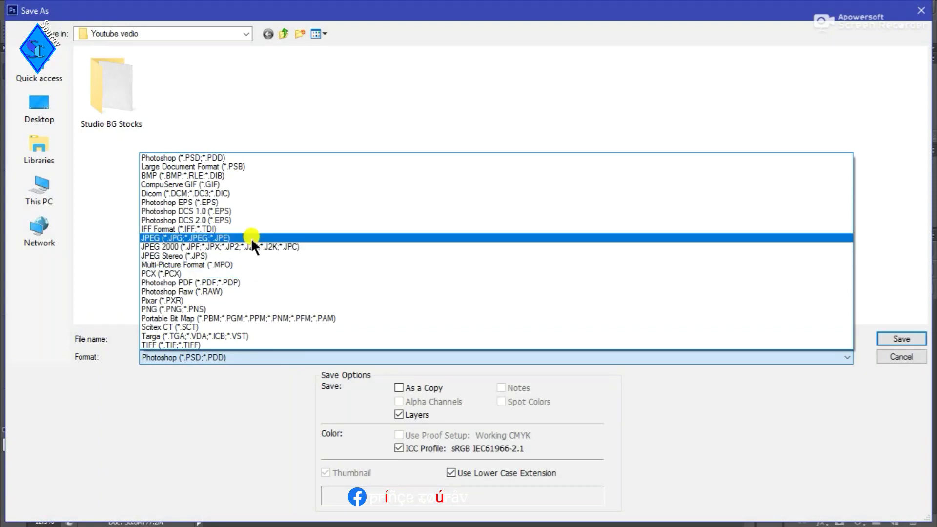
click(221, 236)
click(901, 339)
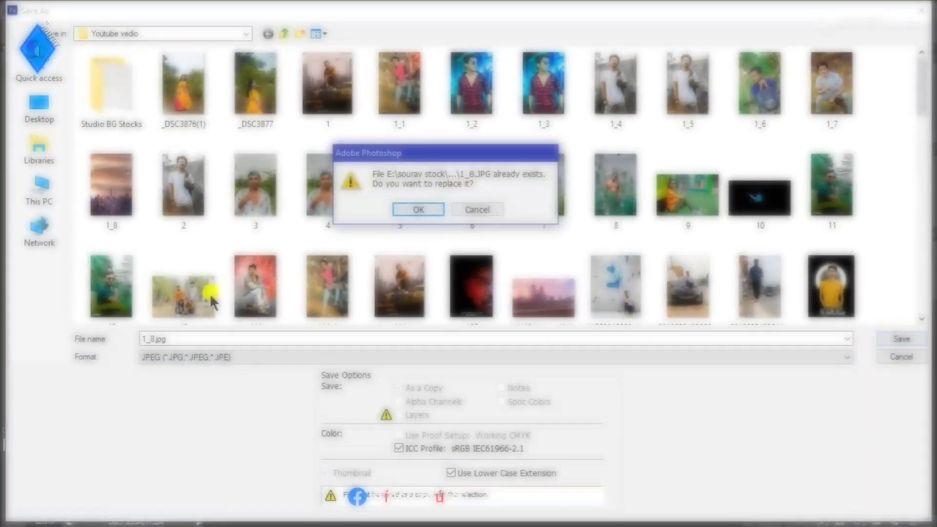
click(401, 209)
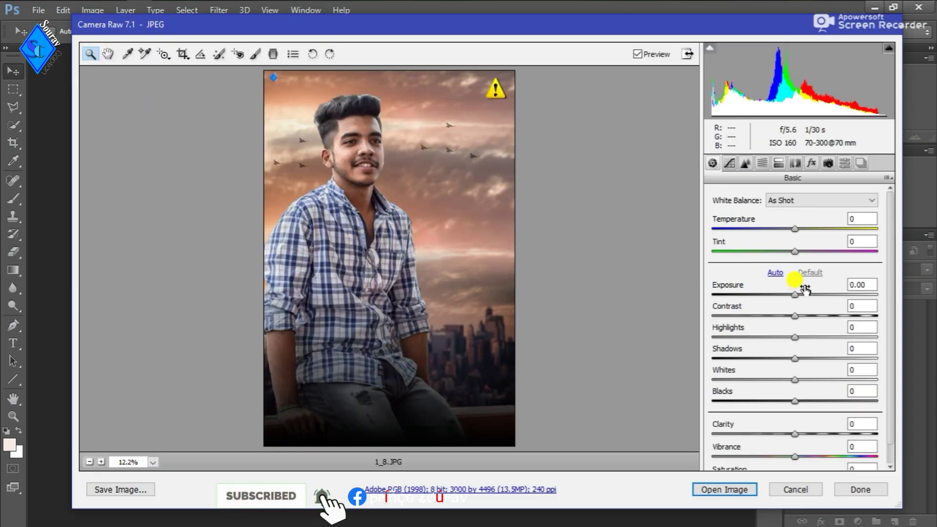
Step: In Camera Raw, set Exposure +0.35, Contrast +9, Highlights -17, Shadows -4, Whites -8, Blacks -12 and Clarity +58
click(808, 293)
drag(808, 289, 841, 410)
drag(292, 104, 412, 251)
scroll(370, 281, down, 1)
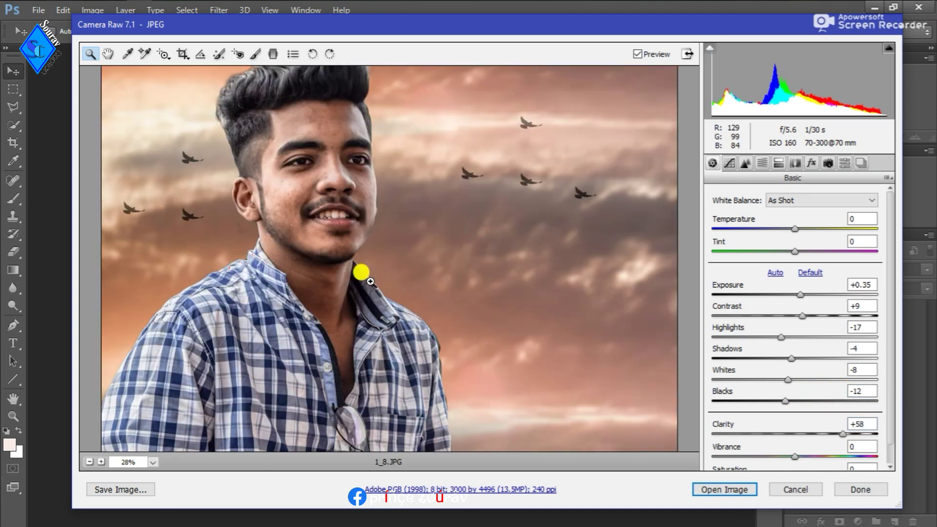
scroll(371, 282, up, 2)
double_click(89, 462)
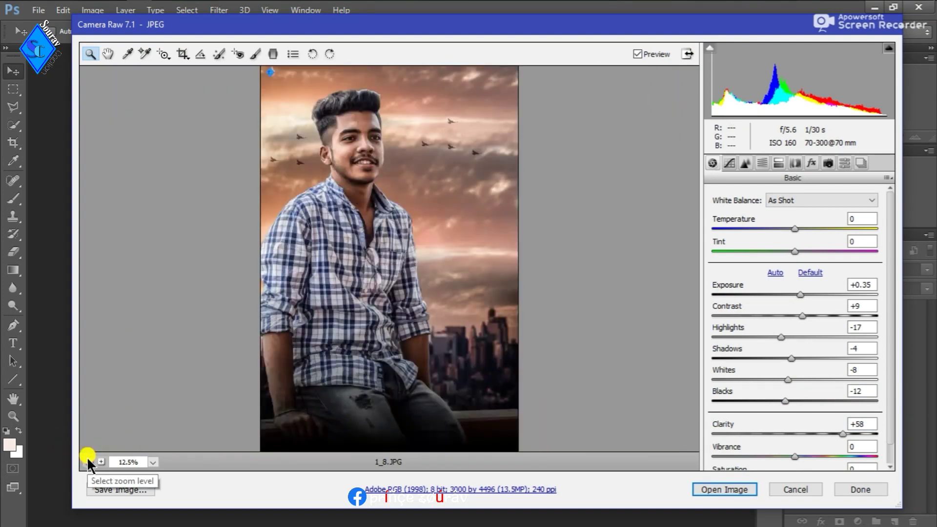
click(89, 462)
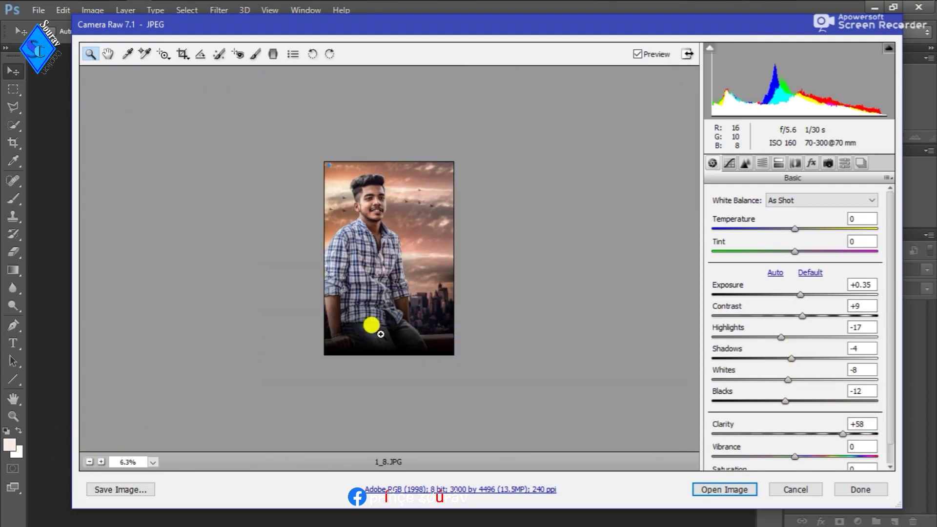
Step: Reduce Clarity to +44 and set Vibrance to -10 for 1_8.JPG
drag(825, 433, 797, 454)
click(799, 455)
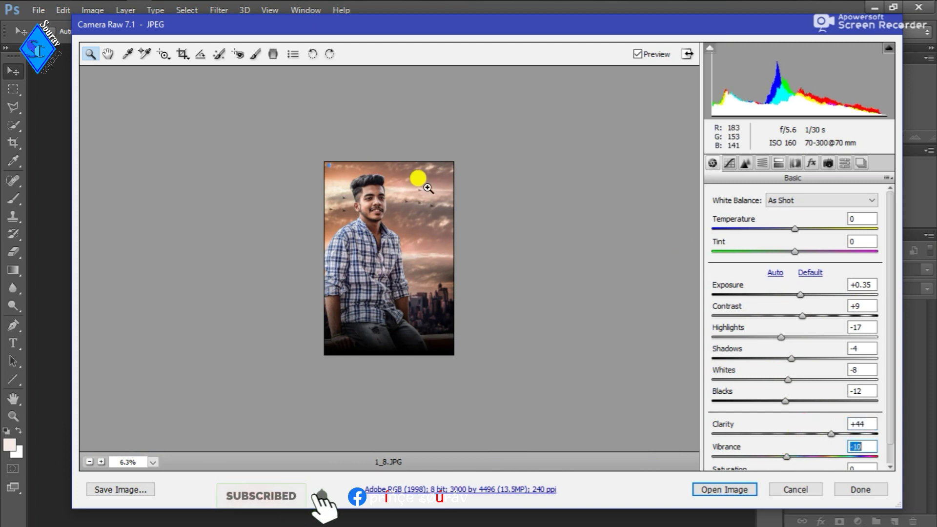
click(448, 355)
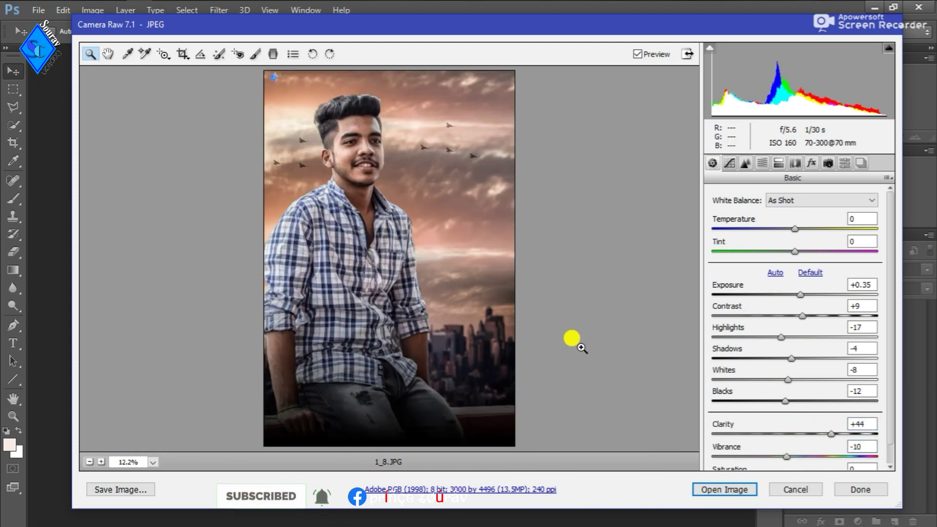
Step: In the HSL adjustments, set the Oranges saturation to +18 and the Oranges luminance to +27
click(762, 162)
mouse_move(812, 273)
mouse_down()
mouse_move(820, 268)
mouse_move(795, 266)
mouse_move(832, 269)
mouse_move(816, 272)
mouse_up()
click(751, 215)
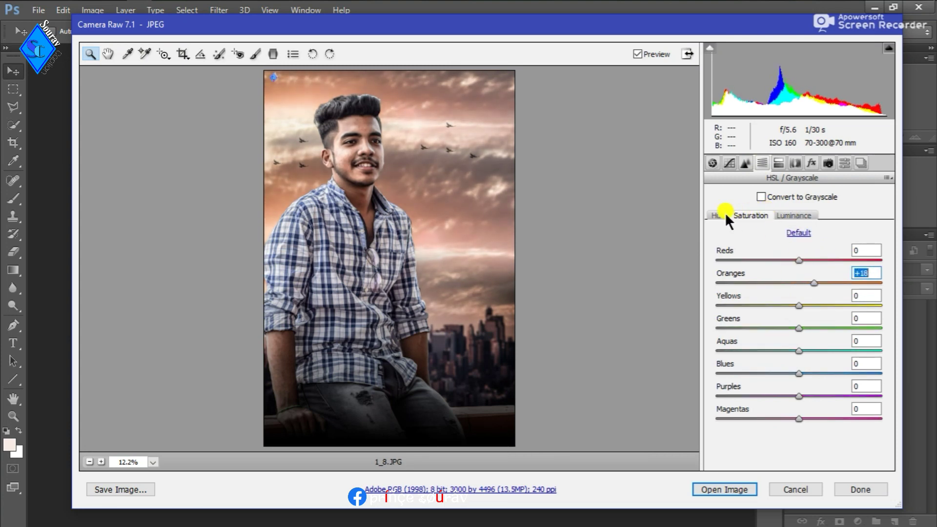
click(794, 216)
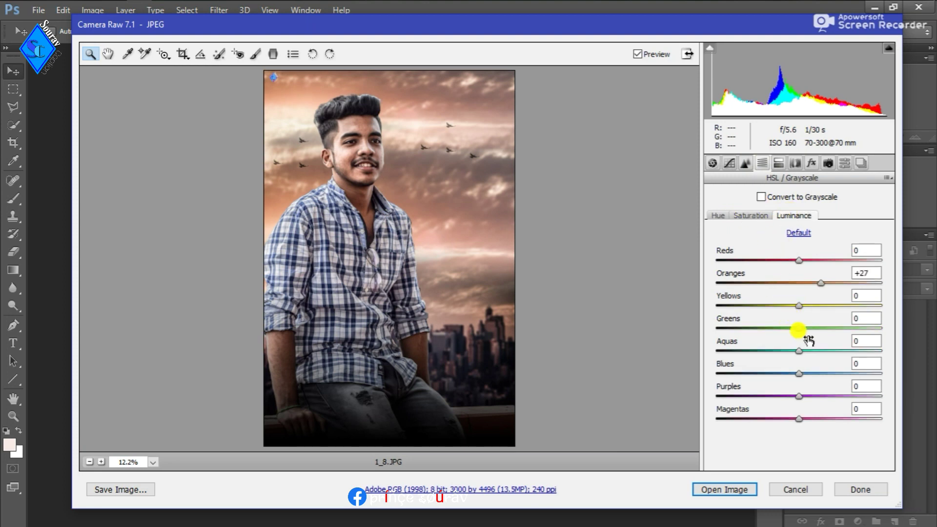
Step: Set the luminance of Aquas to -45 and Blues to -54, and the hue of Purples to +5
click(718, 215)
click(784, 218)
drag(802, 371, 758, 374)
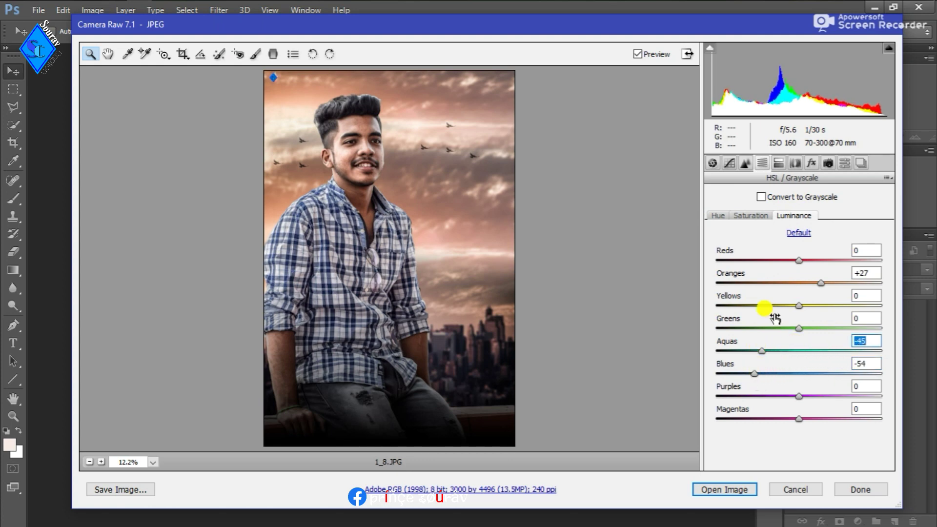
click(718, 215)
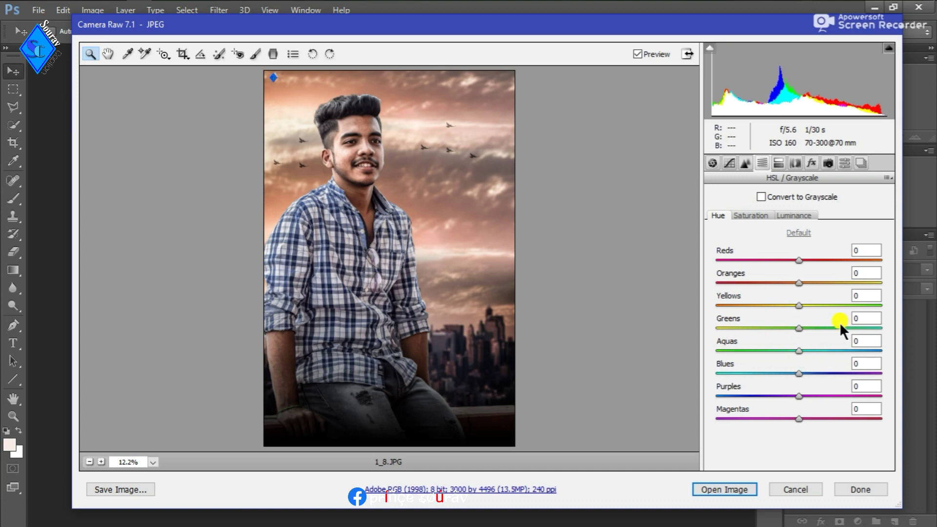
drag(798, 393, 801, 395)
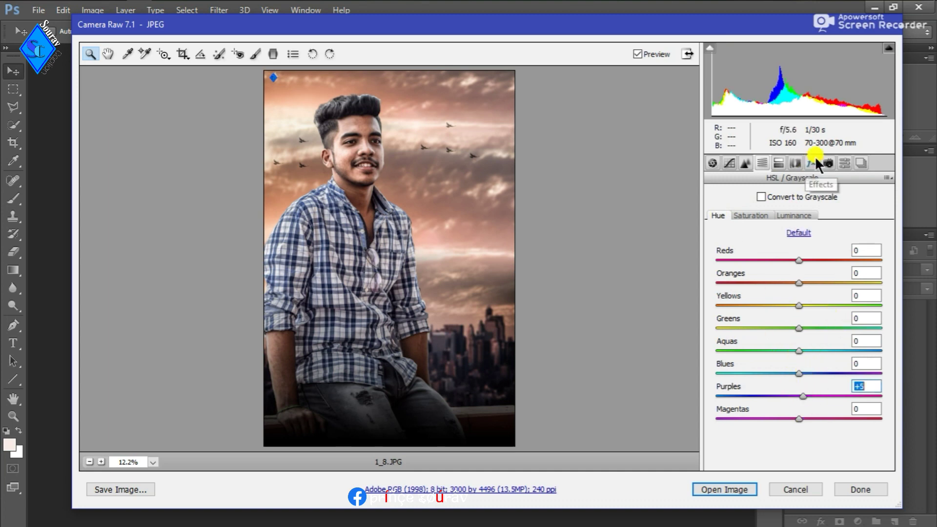
Step: Adjust the parametric tone curve to Highlights -10, Lights -7, Darks +27 and Shadows -4
click(778, 162)
click(745, 163)
click(730, 163)
drag(795, 412, 754, 415)
scroll(802, 449, down, 1)
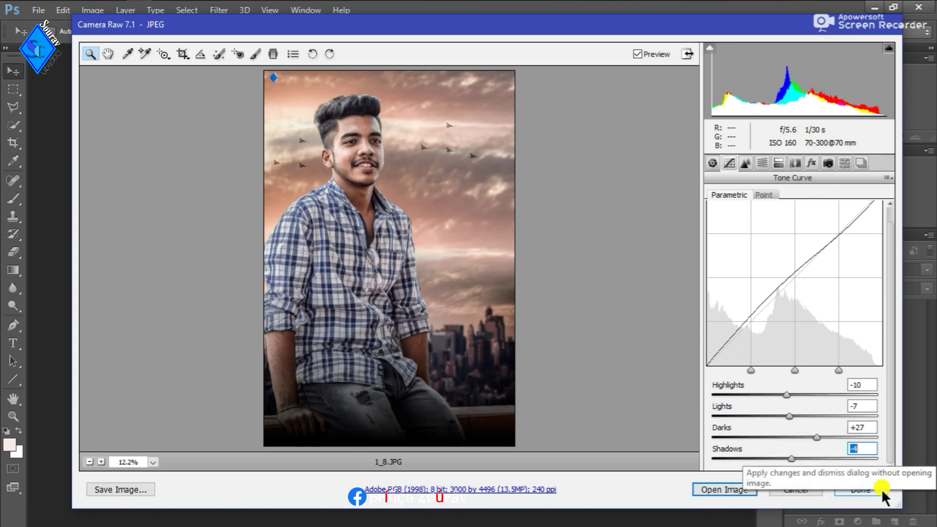
Step: Save the graded image as a maximum-quality JPEG in the Youtube vedio folder, and finish the Camera Raw edit
click(122, 490)
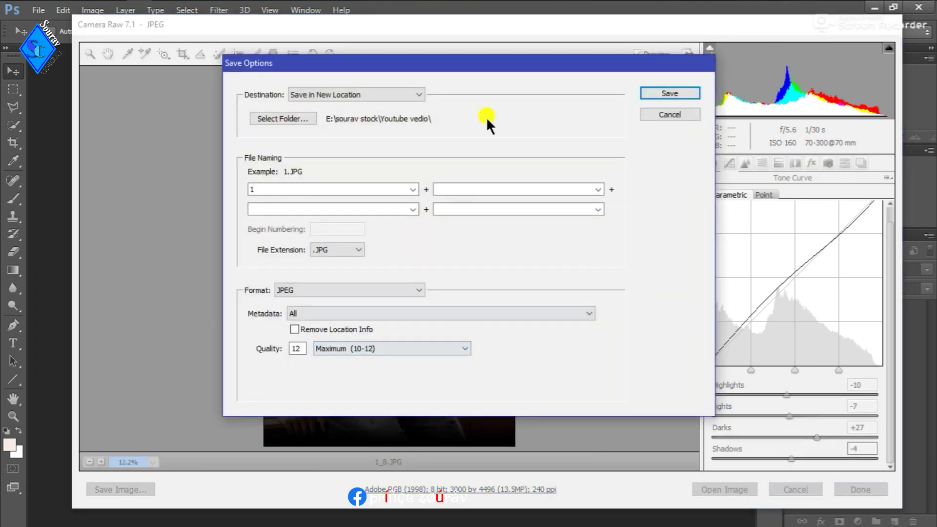
drag(544, 67, 629, 71)
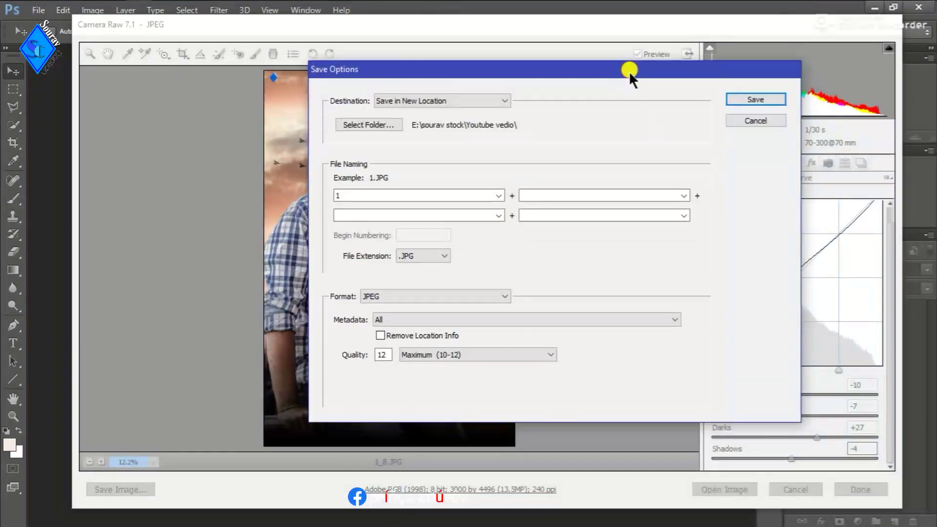
click(749, 99)
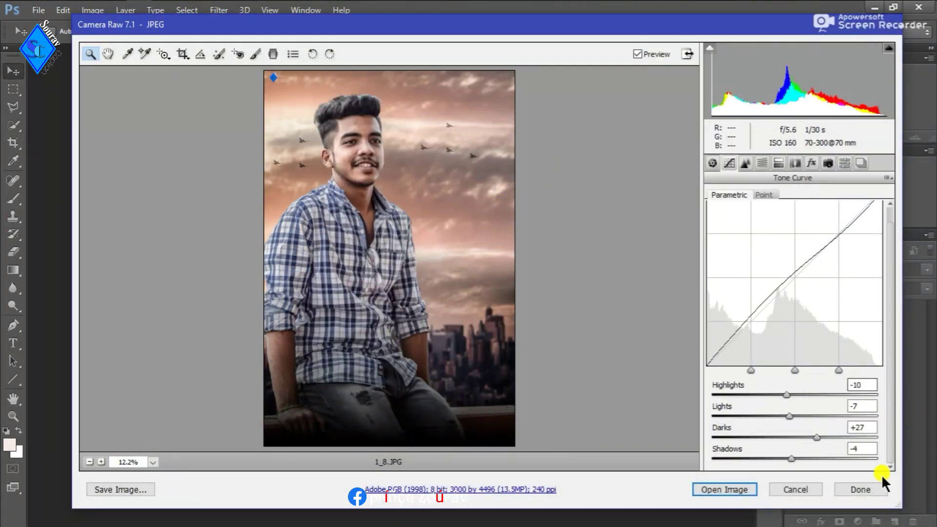
click(879, 487)
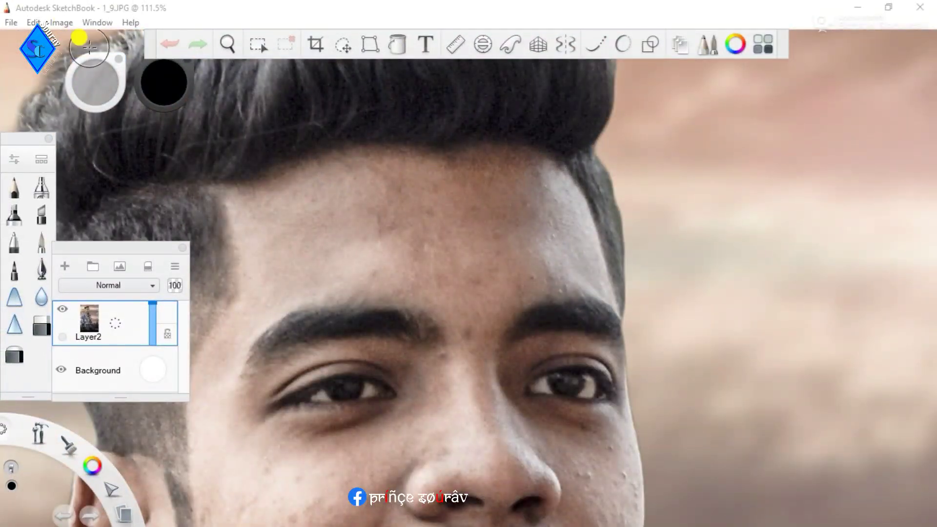
Step: Examine the brush library and the size, flow and strength properties of Smudge Soft Round Brush 2
click(97, 22)
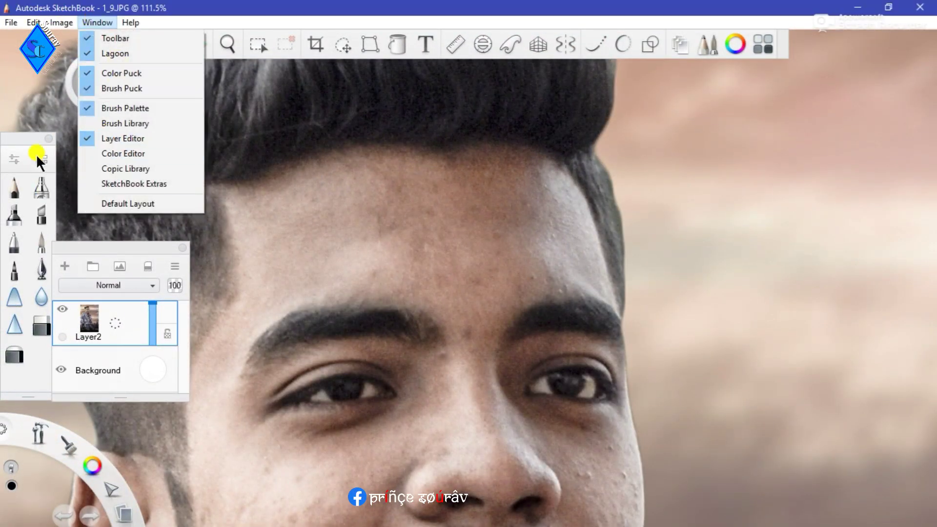
click(125, 123)
drag(554, 128, 718, 95)
scroll(705, 305, down, 10)
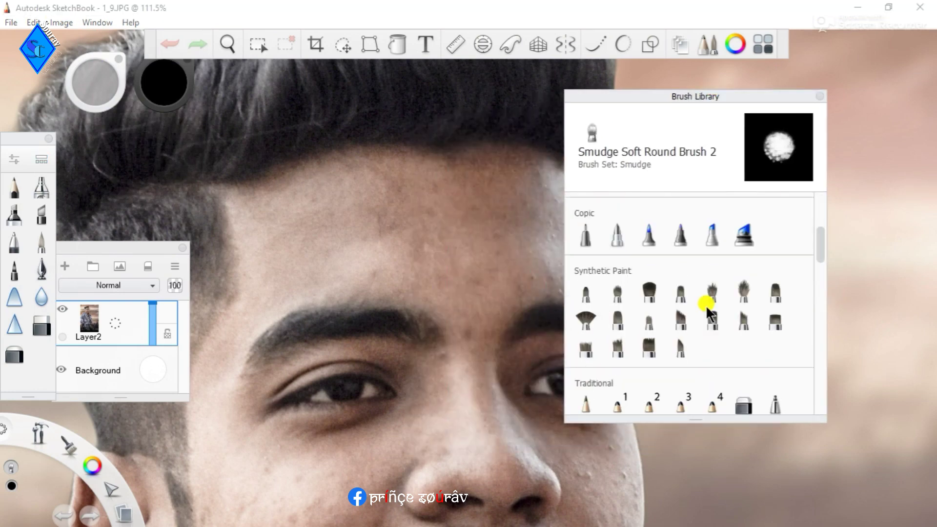
click(12, 157)
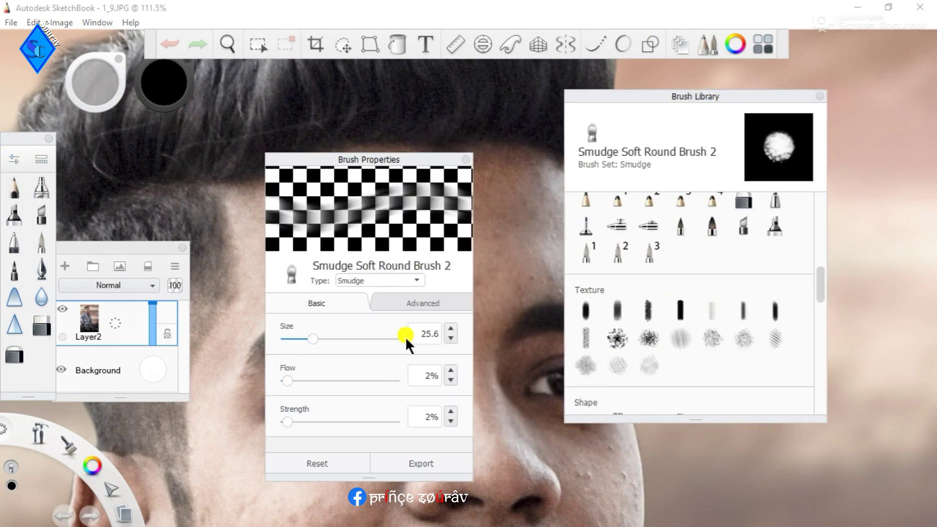
click(822, 97)
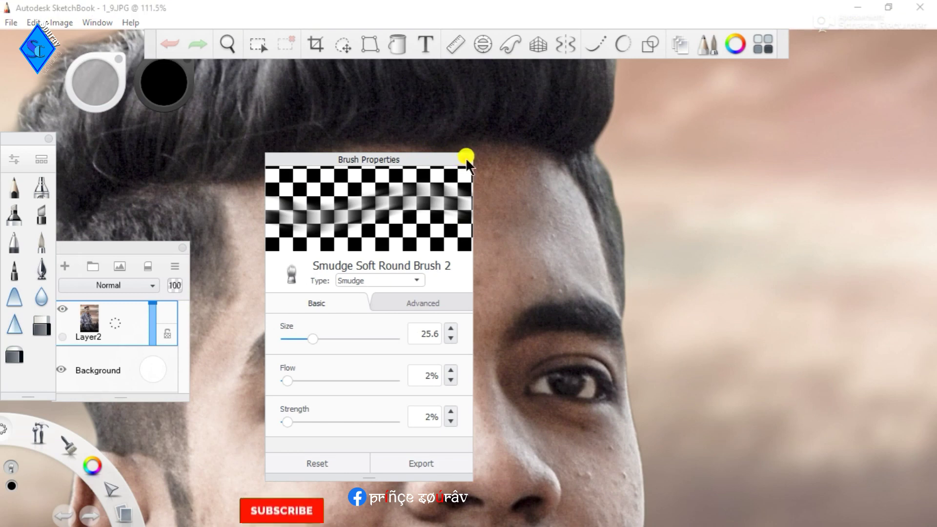
click(465, 159)
Step: Set the smudge brush size to 30.6 and smooth the skin at the centre of the forehead below the hairline
key(])
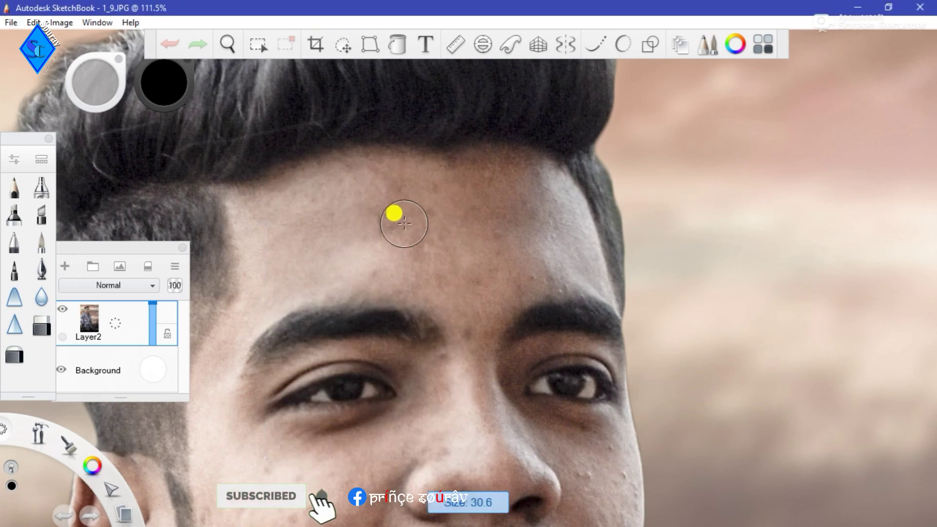
mouse_move(404, 224)
mouse_down()
mouse_move(488, 219)
mouse_move(424, 196)
mouse_move(447, 200)
mouse_move(413, 181)
mouse_move(349, 168)
mouse_up()
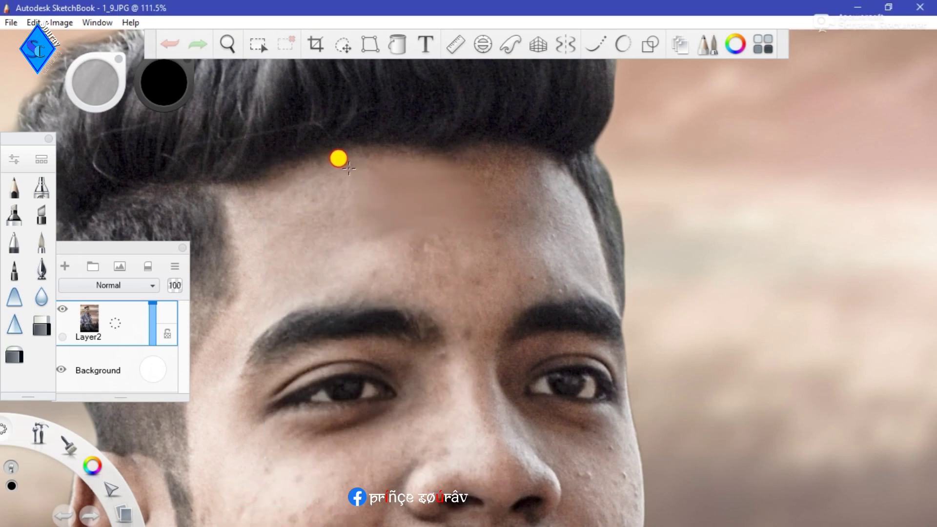
drag(483, 163, 499, 275)
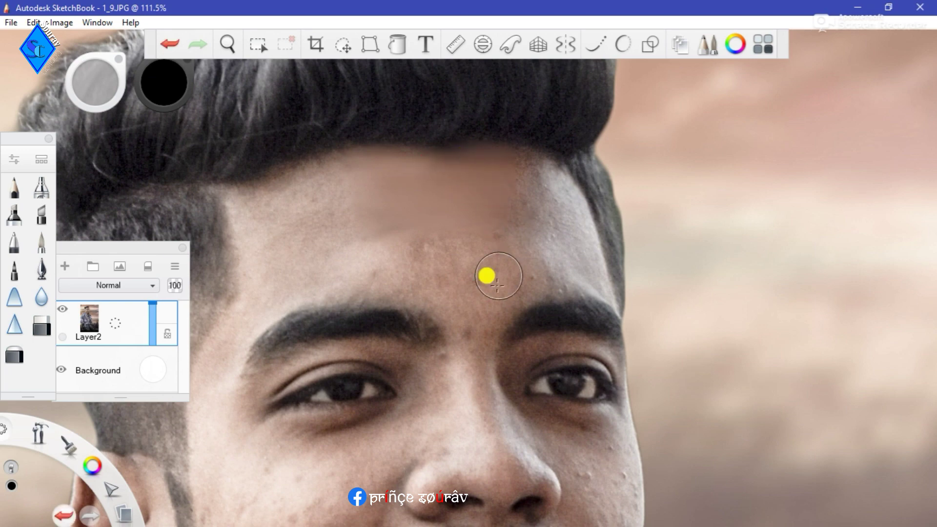
Step: Enlarge the smudge brush to 40.6 and smooth the wider forehead, from the ear-side temple across to the far side
key(])
key(])
key(])
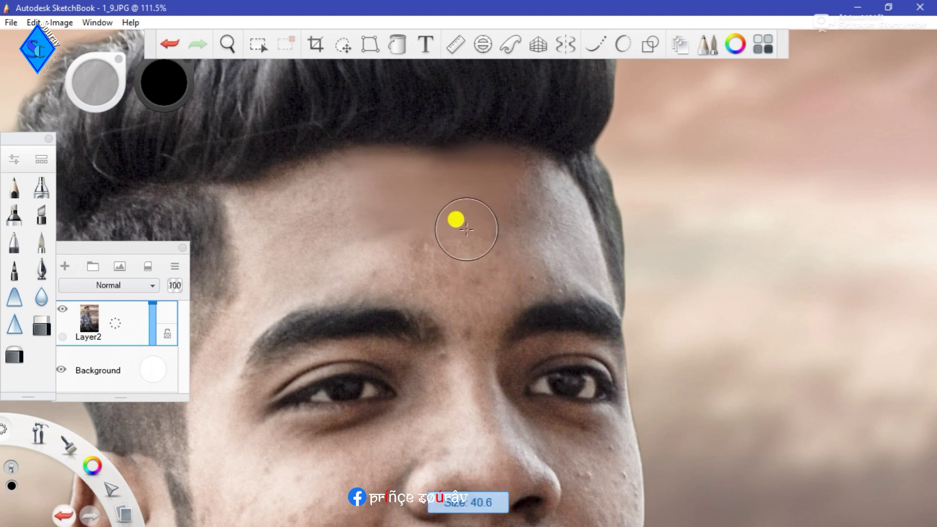
mouse_move(456, 218)
mouse_down()
mouse_move(392, 252)
mouse_move(314, 216)
mouse_move(346, 196)
mouse_move(313, 188)
mouse_move(248, 228)
mouse_move(239, 207)
mouse_move(276, 202)
mouse_move(314, 241)
mouse_up()
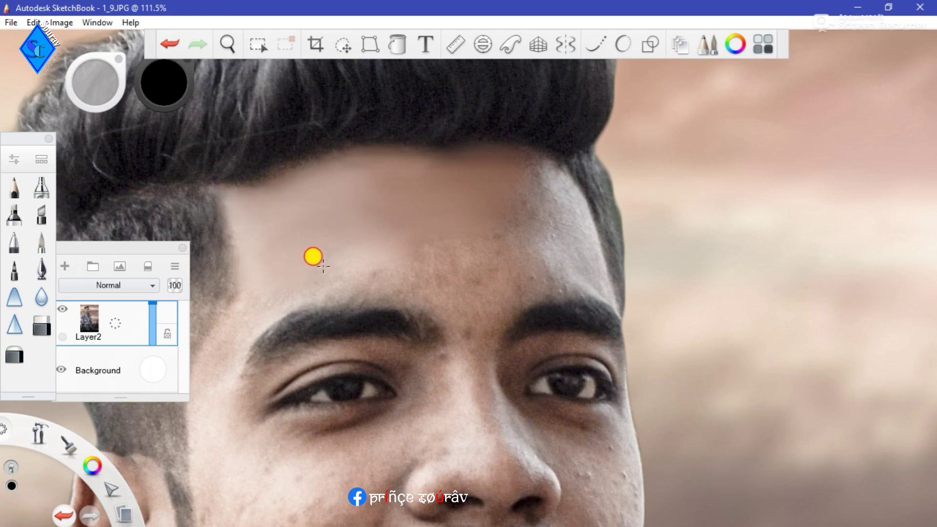
drag(403, 263, 428, 266)
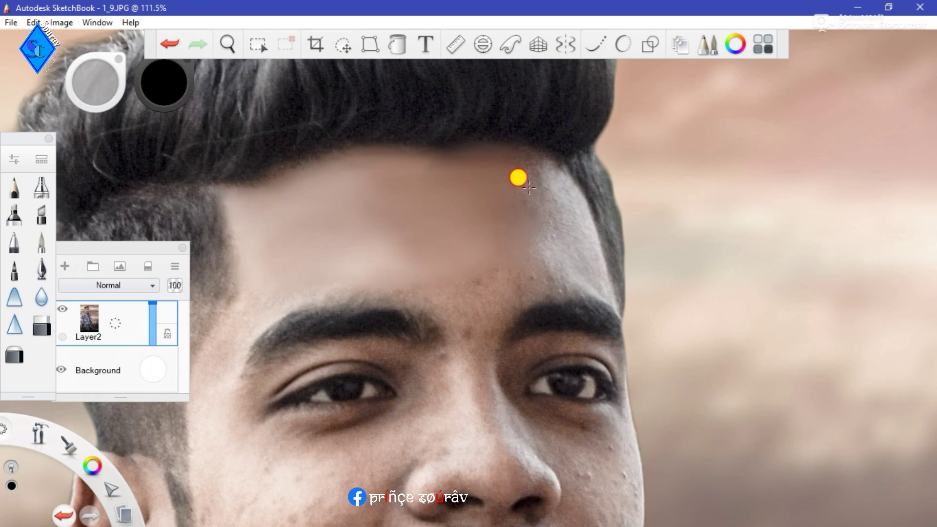
mouse_move(527, 170)
mouse_down()
mouse_move(546, 242)
mouse_move(406, 178)
mouse_move(395, 224)
mouse_move(463, 187)
mouse_up()
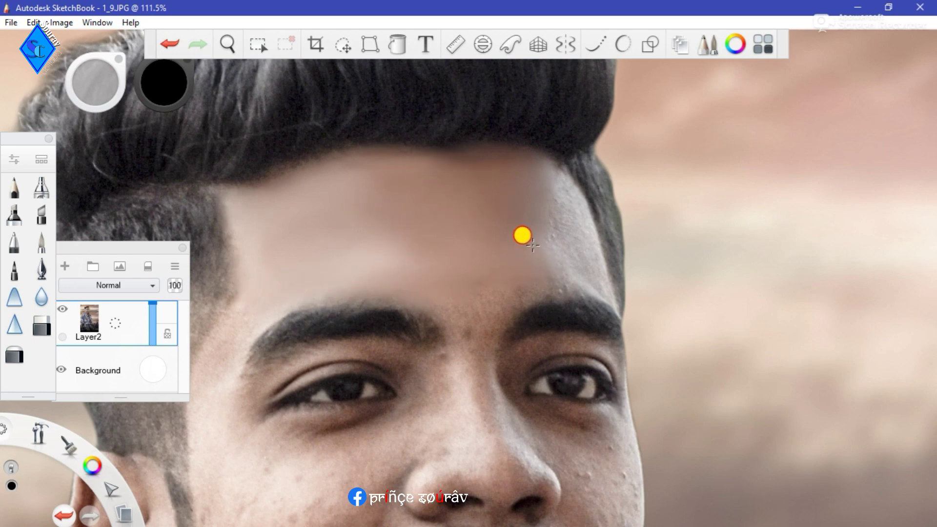
Step: Adjust the smudge brush size and smooth the far temple, the skin above that eyebrow and the area between the brows
scroll(565, 212, up, 5)
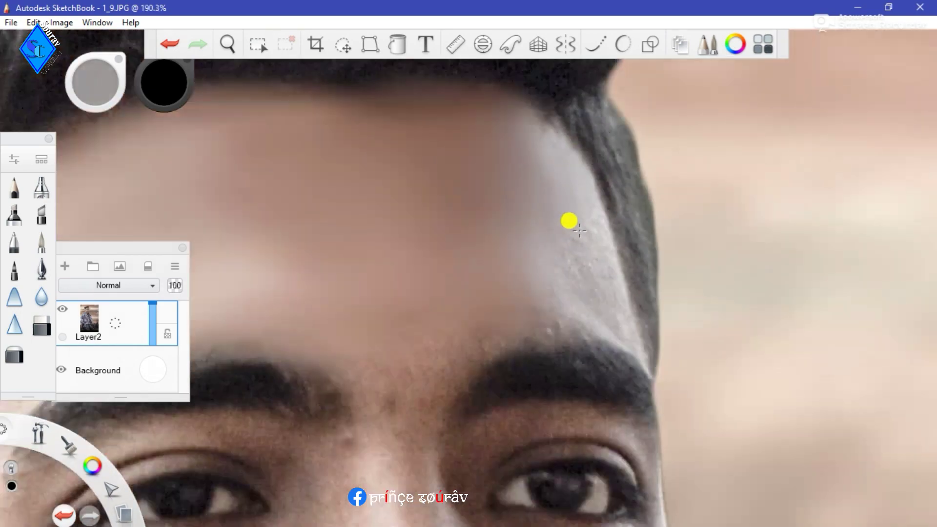
scroll(573, 149, down, 1)
key(bracketright)
key(bracketright)
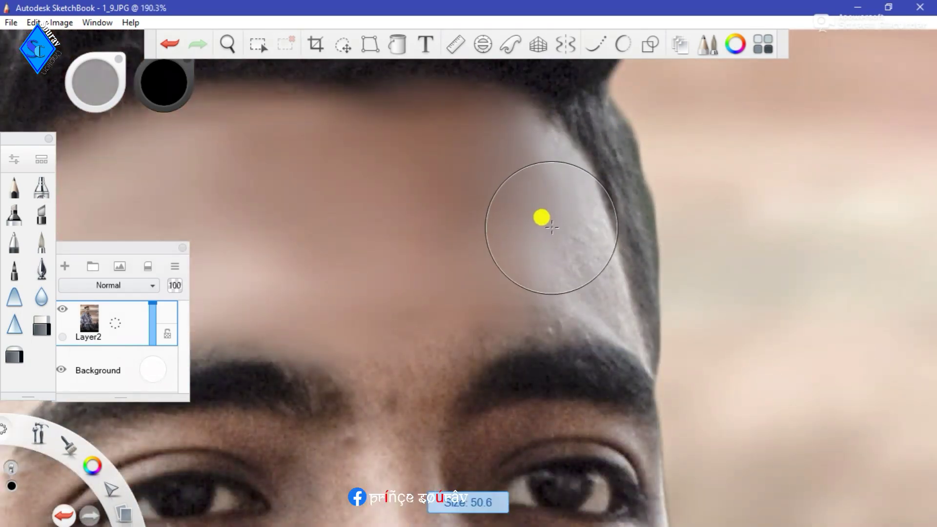
key(bracketleft)
key(bracketleft)
key(bracketleft)
key(bracketleft)
key(bracketright)
drag(573, 238, 566, 231)
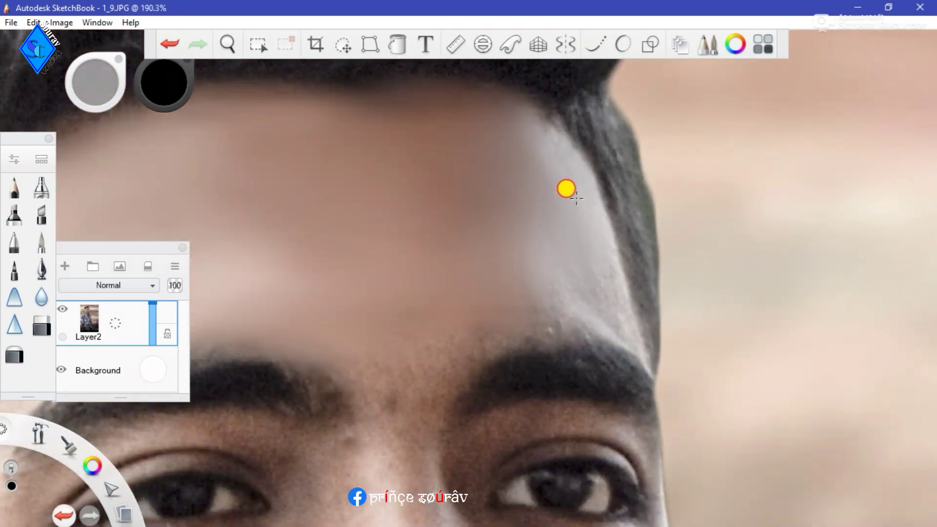
mouse_move(534, 270)
mouse_down()
mouse_move(440, 343)
mouse_move(429, 337)
mouse_move(369, 390)
mouse_up()
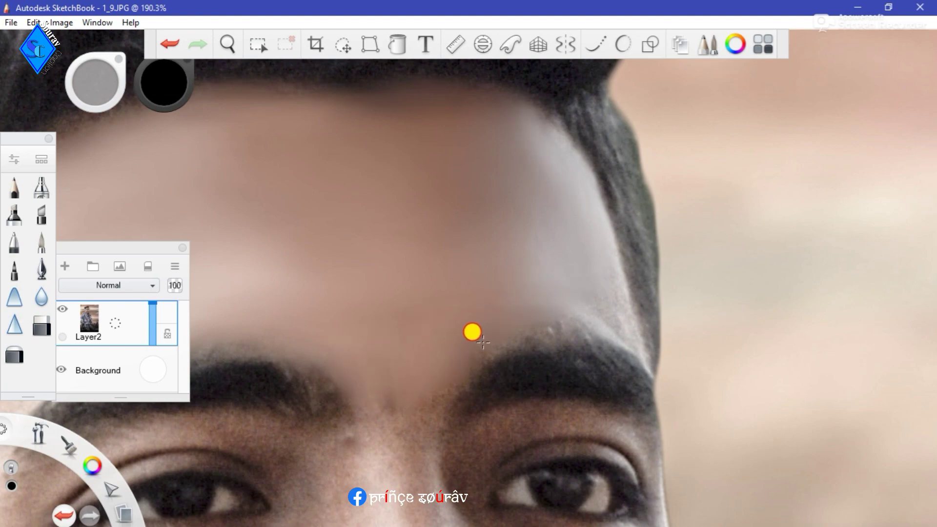
mouse_move(483, 343)
mouse_down()
mouse_move(611, 320)
mouse_move(611, 311)
mouse_up()
Step: Smudge the skin smooth on the ear-side temple and on the cheek below the nearer eye
scroll(603, 291, down, 6)
scroll(413, 371, down, 3)
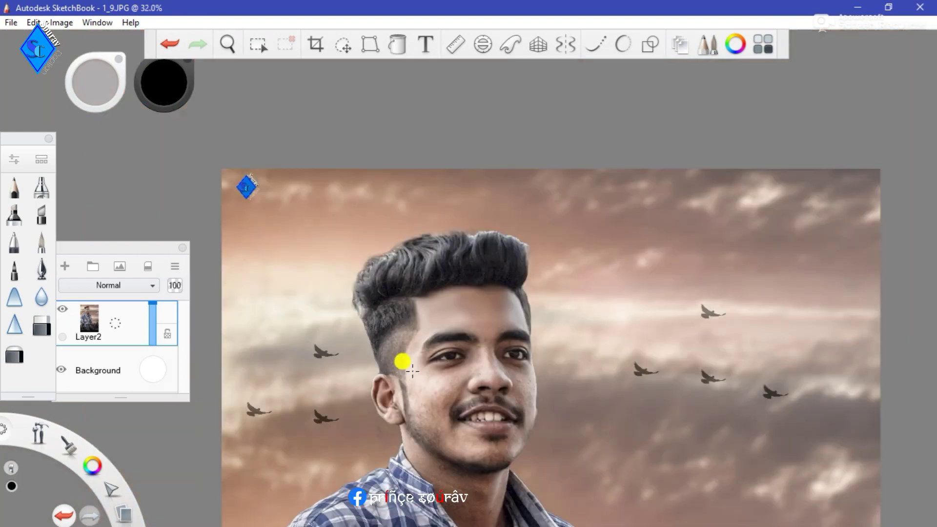
scroll(412, 372, up, 9)
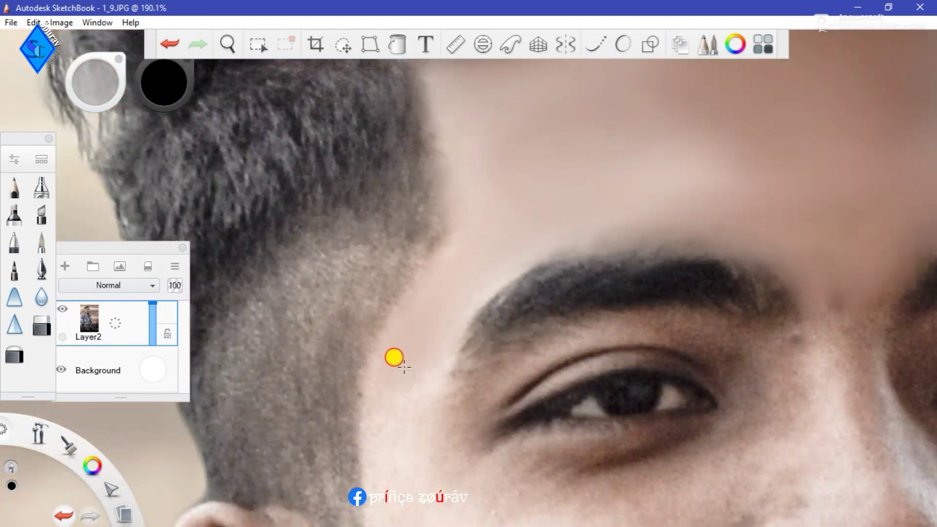
scroll(431, 372, down, 10)
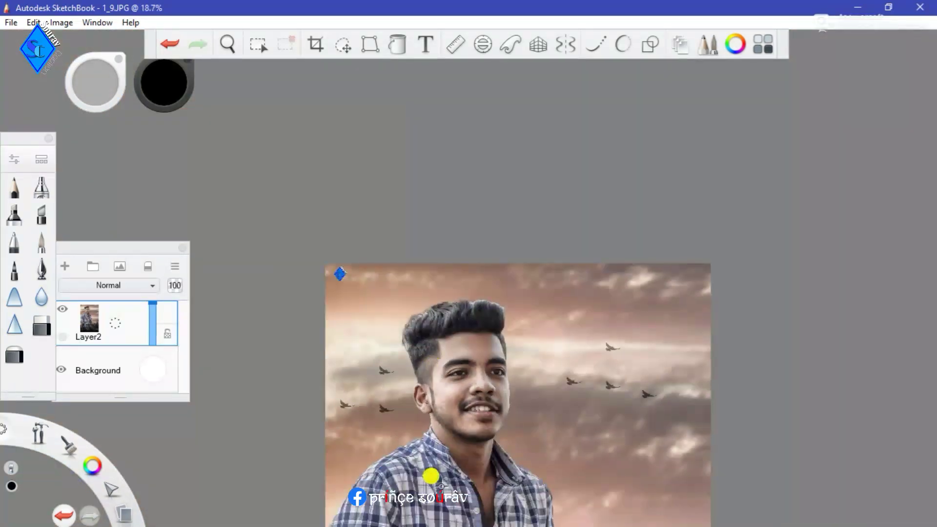
scroll(432, 185, up, 10)
scroll(445, 195, up, 3)
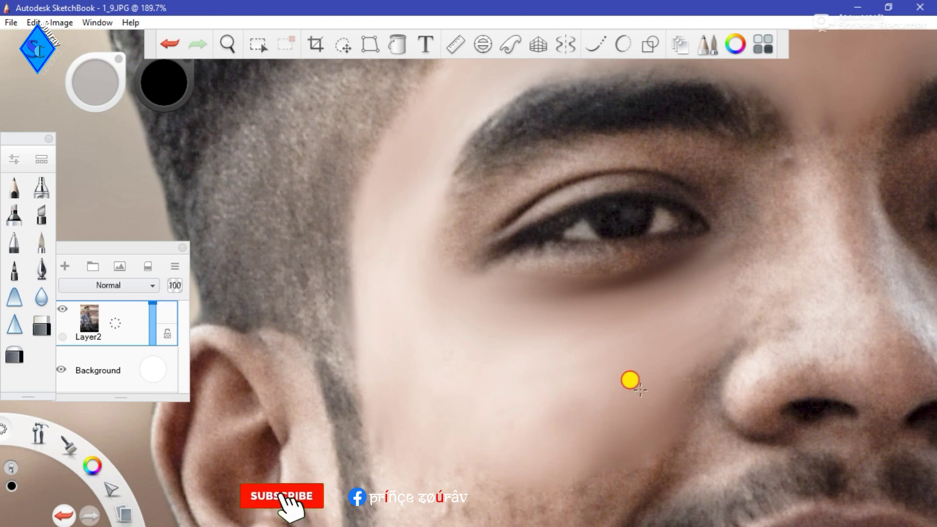
Step: Enlarge the smudge brush and blend the ear-side lower cheek toward the beard and the corner of the mouth
scroll(592, 383, down, 5)
scroll(592, 456, up, 4)
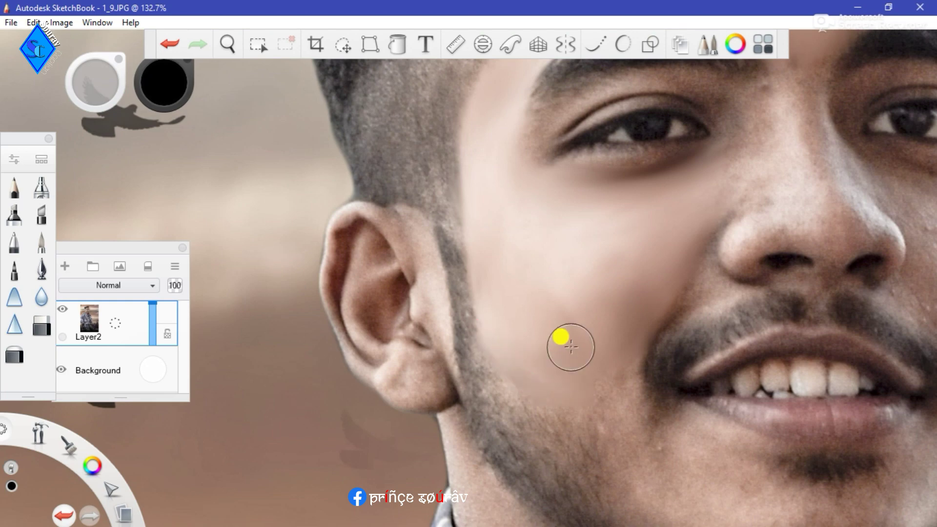
key(])
mouse_move(594, 385)
mouse_down()
mouse_move(626, 398)
mouse_move(603, 420)
mouse_up()
mouse_move(557, 305)
mouse_down()
mouse_move(582, 334)
mouse_move(597, 319)
mouse_up()
drag(623, 290, 624, 291)
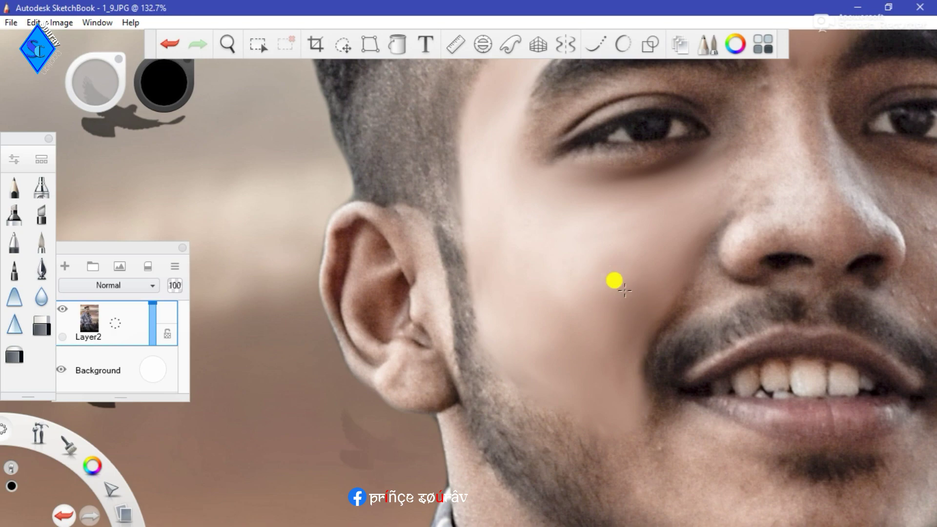
Step: Reduce the smudge brush size and smooth the skin from between the eyebrows down the bridge and side of the nose
scroll(624, 290, down, 7)
scroll(750, 288, up, 4)
scroll(581, 161, up, 1)
scroll(588, 102, down, 4)
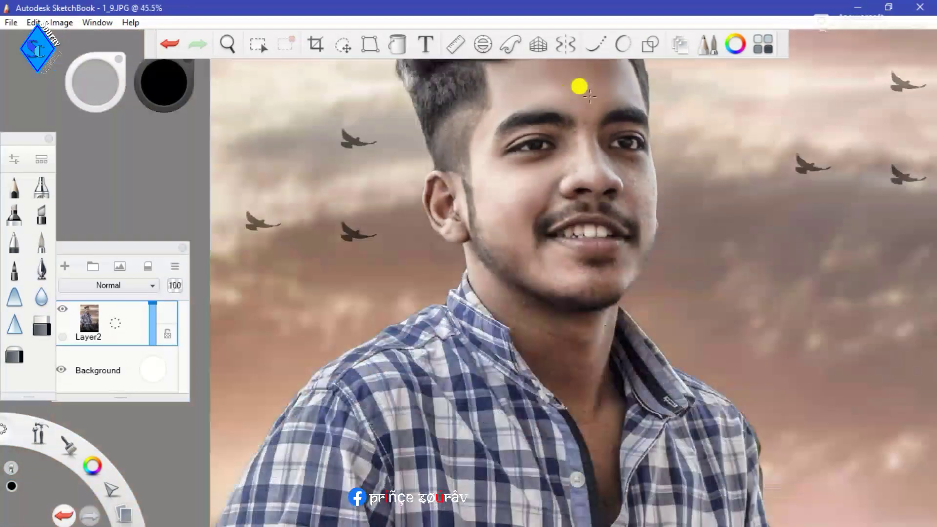
scroll(589, 96, up, 10)
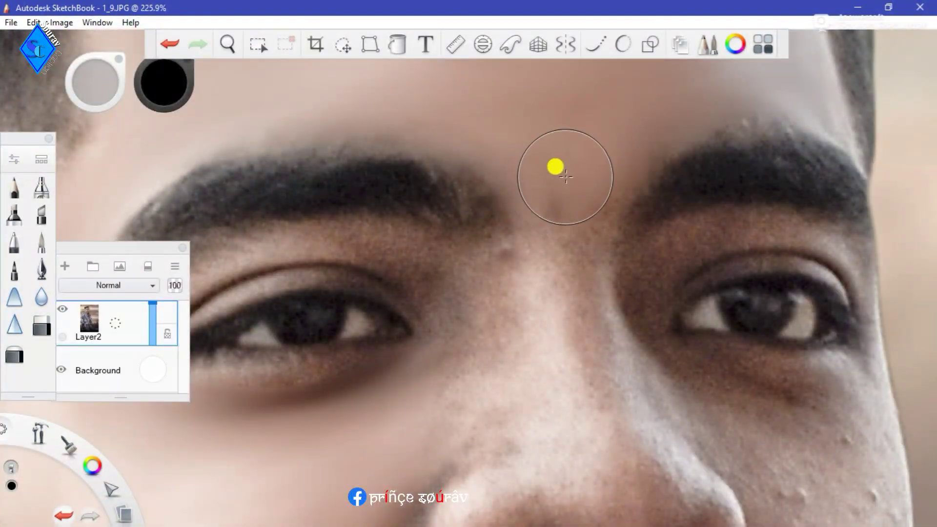
key(bracketleft)
key(bracketleft)
mouse_move(561, 171)
mouse_down()
mouse_move(547, 322)
mouse_move(534, 224)
mouse_move(569, 254)
mouse_move(595, 226)
mouse_move(557, 222)
mouse_move(588, 279)
mouse_move(595, 333)
mouse_move(576, 326)
mouse_move(557, 372)
mouse_up()
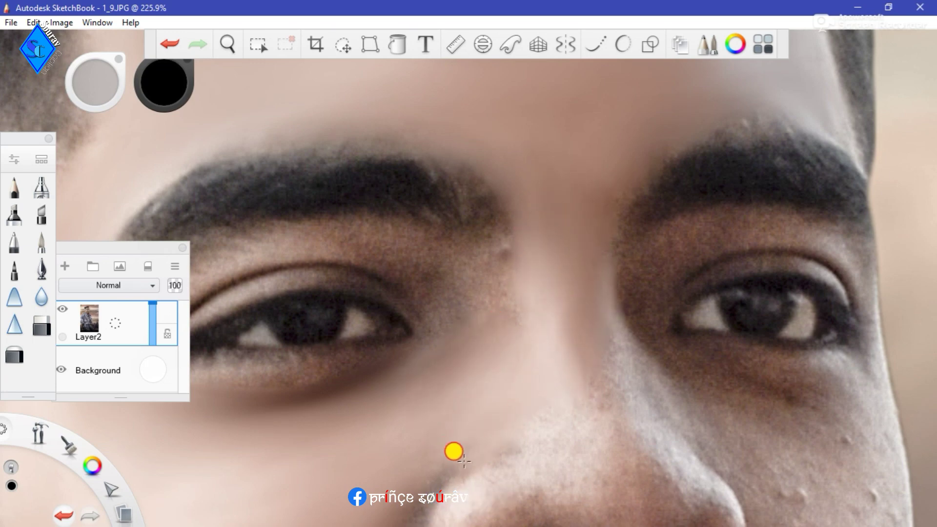
Step: Smudge the lower nose smooth, covering its tip and the ear-side nostril wing
scroll(517, 375, down, 5)
scroll(525, 392, up, 1)
scroll(525, 392, up, 3)
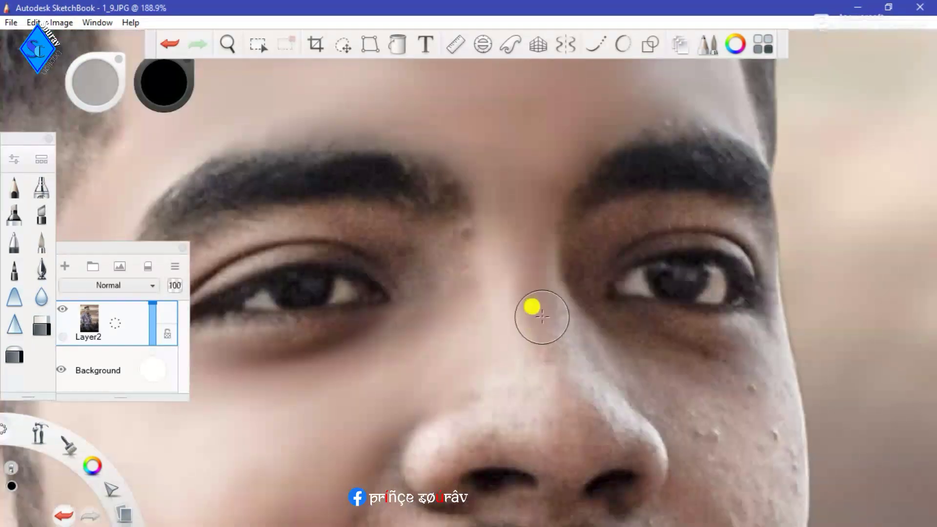
drag(496, 406, 434, 436)
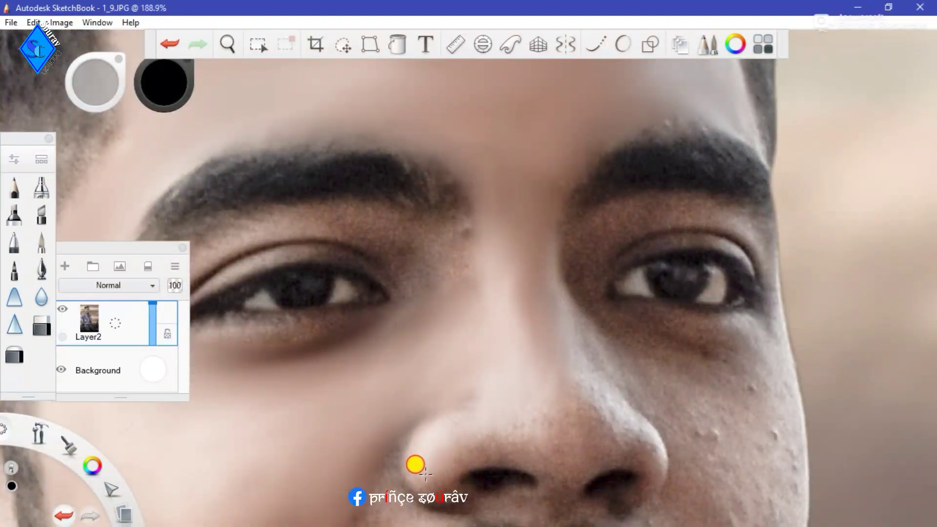
mouse_move(540, 427)
mouse_down()
mouse_move(556, 410)
mouse_move(591, 412)
mouse_move(518, 443)
mouse_up()
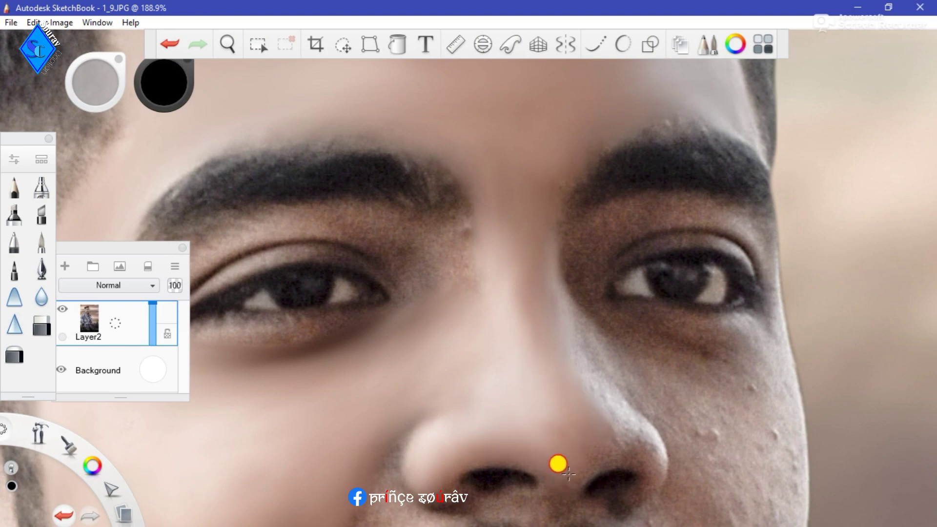
Step: Smooth the lower cheek along the beard edge, and with a larger smudge brush the chin skin below the lower lip
scroll(550, 391, down, 10)
scroll(503, 397, up, 7)
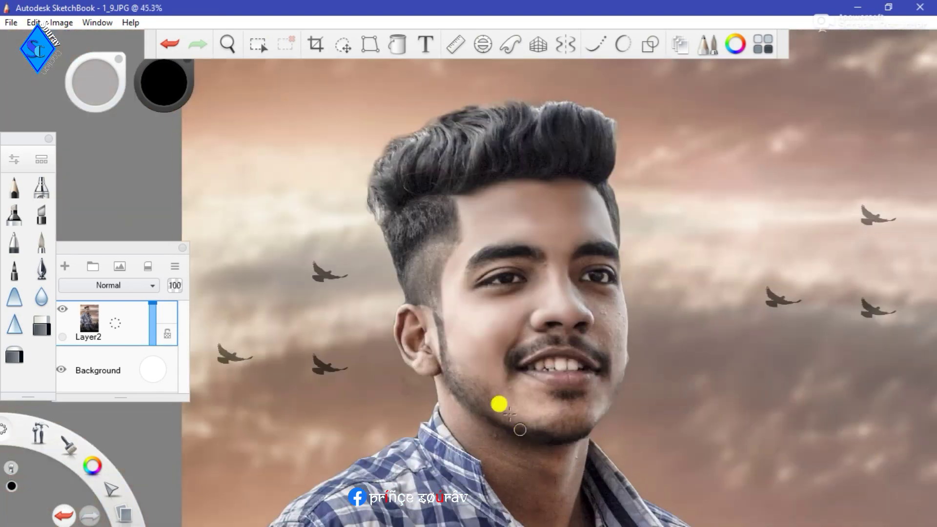
scroll(504, 389, up, 3)
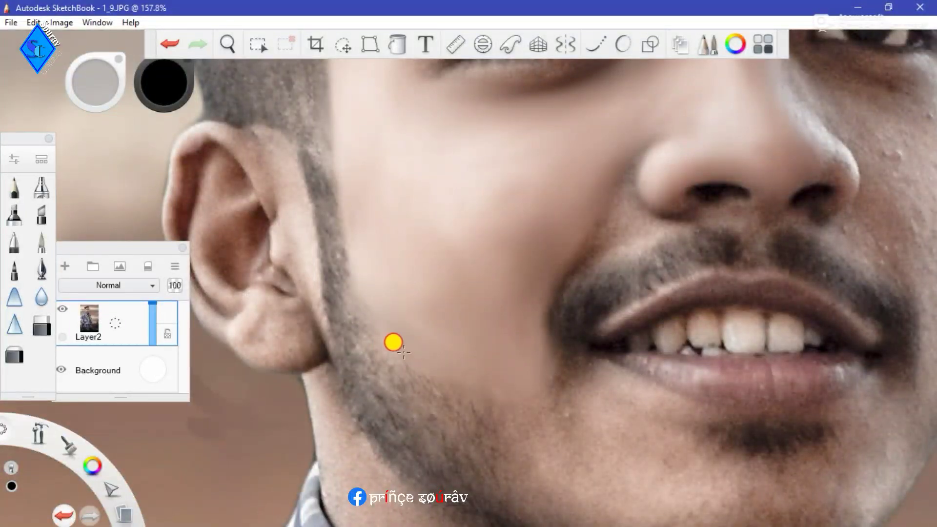
scroll(444, 335, down, 3)
scroll(500, 335, up, 4)
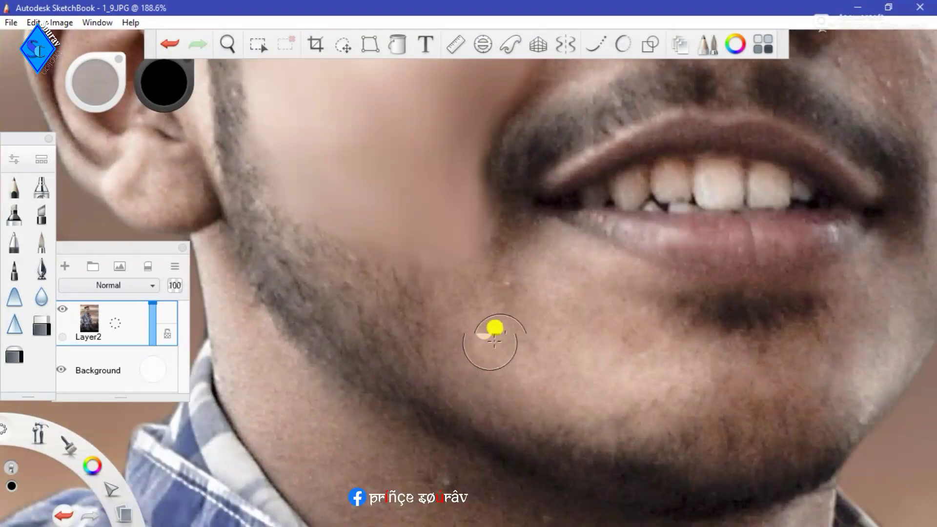
key(])
key(])
key(])
mouse_move(472, 296)
mouse_down()
mouse_move(528, 333)
mouse_move(553, 280)
mouse_move(507, 253)
mouse_move(492, 260)
mouse_move(569, 363)
mouse_move(544, 375)
mouse_move(487, 349)
mouse_move(579, 400)
mouse_up()
mouse_move(595, 299)
mouse_down()
mouse_move(654, 336)
mouse_move(634, 368)
mouse_move(683, 369)
mouse_move(670, 373)
mouse_move(716, 352)
mouse_up()
key([)
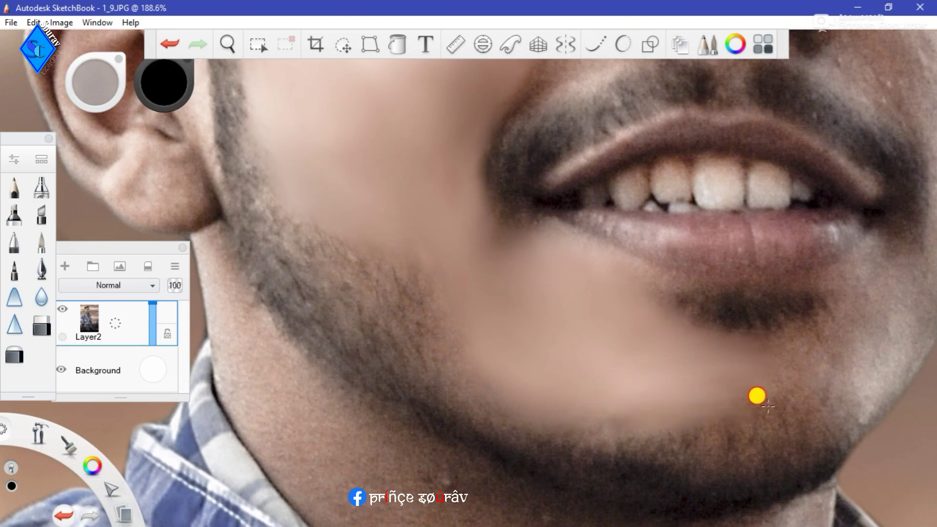
Step: Reduce the smudge brush size and smooth the skin on the far side of the chin, beside the goatee and mouth corner
scroll(772, 352, down, 5)
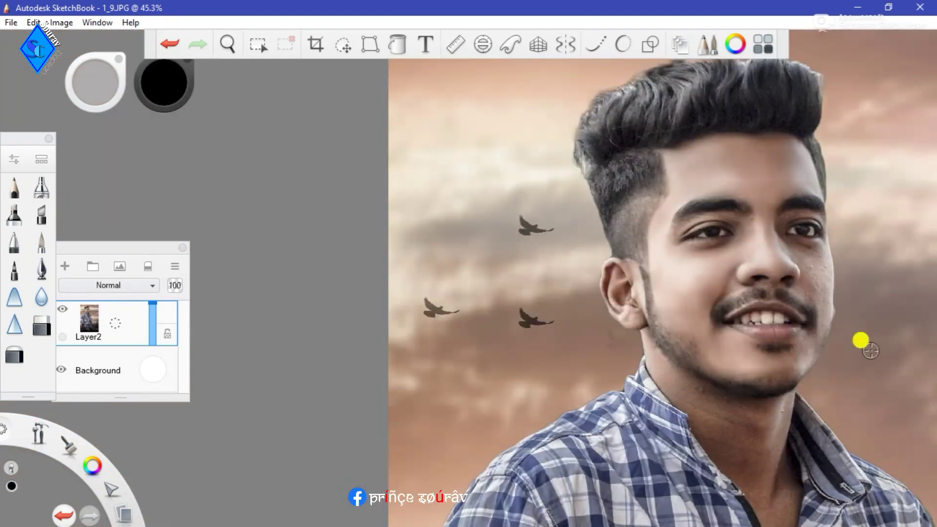
scroll(860, 339, up, 6)
mouse_move(586, 354)
mouse_down()
mouse_move(601, 358)
mouse_move(565, 384)
mouse_move(536, 375)
mouse_up()
key([)
mouse_move(584, 313)
mouse_down()
mouse_move(609, 286)
mouse_move(641, 307)
mouse_up()
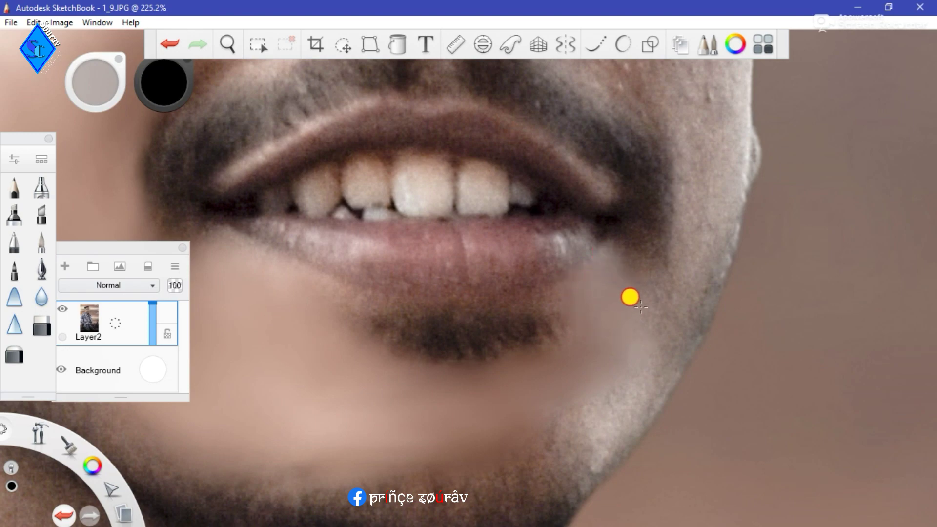
drag(568, 416, 612, 426)
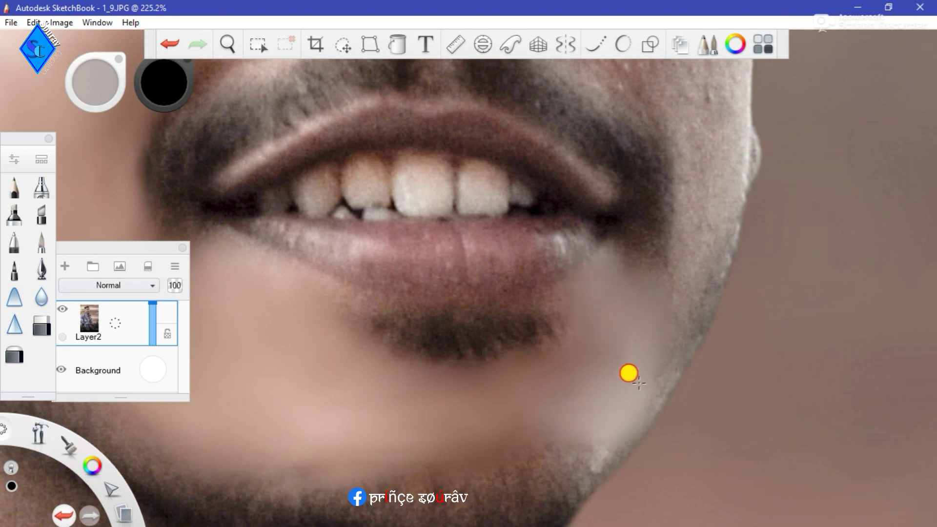
scroll(637, 366, down, 10)
scroll(640, 358, up, 5)
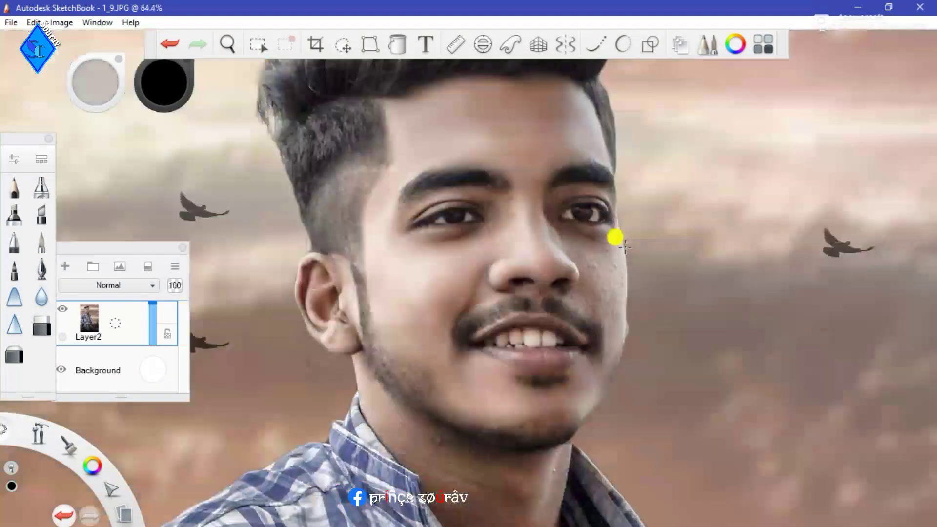
Step: Smooth the skin along the far side of the nose bridge and beneath the far eye with the smudge brush
scroll(625, 247, up, 7)
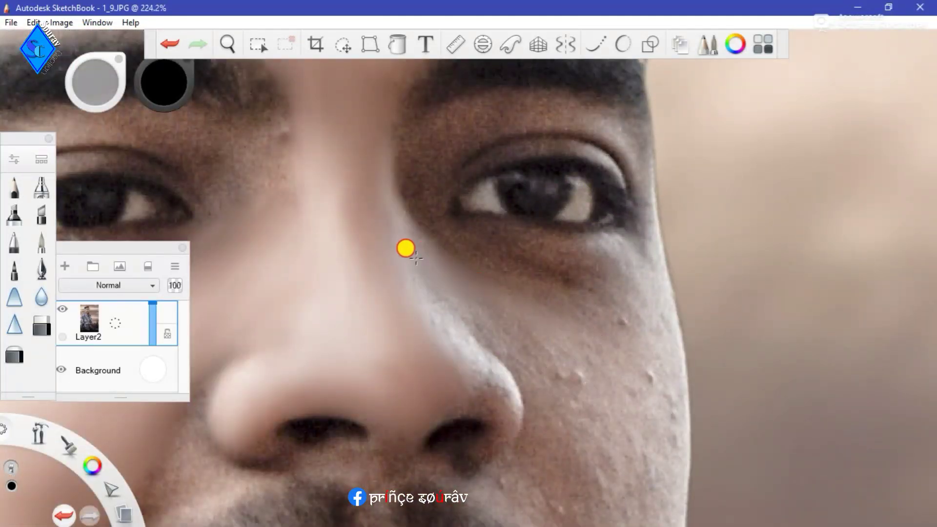
mouse_move(416, 259)
mouse_down()
mouse_move(429, 318)
mouse_move(402, 238)
mouse_up()
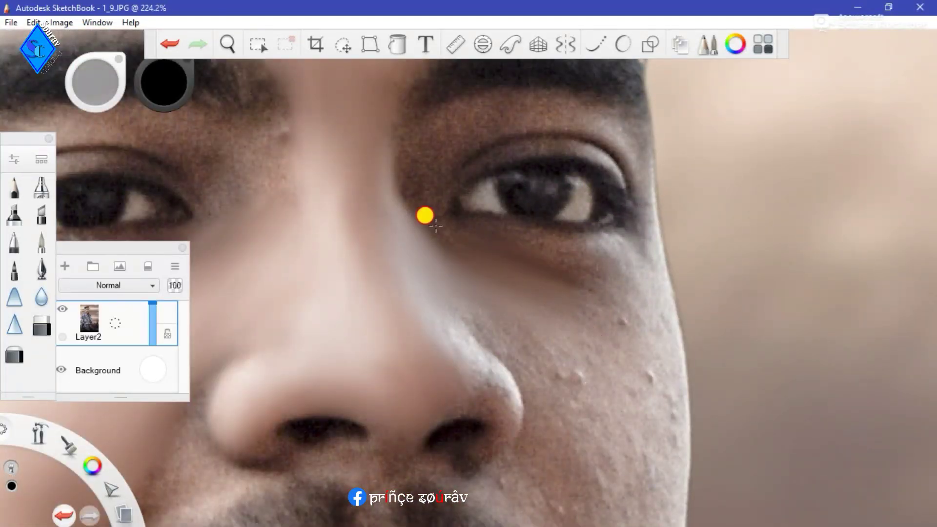
mouse_move(552, 258)
mouse_down()
mouse_move(518, 254)
mouse_move(530, 250)
mouse_move(557, 300)
mouse_move(600, 299)
mouse_move(632, 346)
mouse_move(625, 290)
mouse_move(650, 322)
mouse_move(582, 326)
mouse_move(598, 297)
mouse_move(529, 337)
mouse_move(485, 338)
mouse_move(537, 342)
mouse_move(585, 405)
mouse_move(604, 398)
mouse_move(615, 364)
mouse_move(565, 376)
mouse_move(589, 374)
mouse_move(554, 328)
mouse_move(548, 387)
mouse_move(518, 365)
mouse_up()
scroll(538, 366, down, 6)
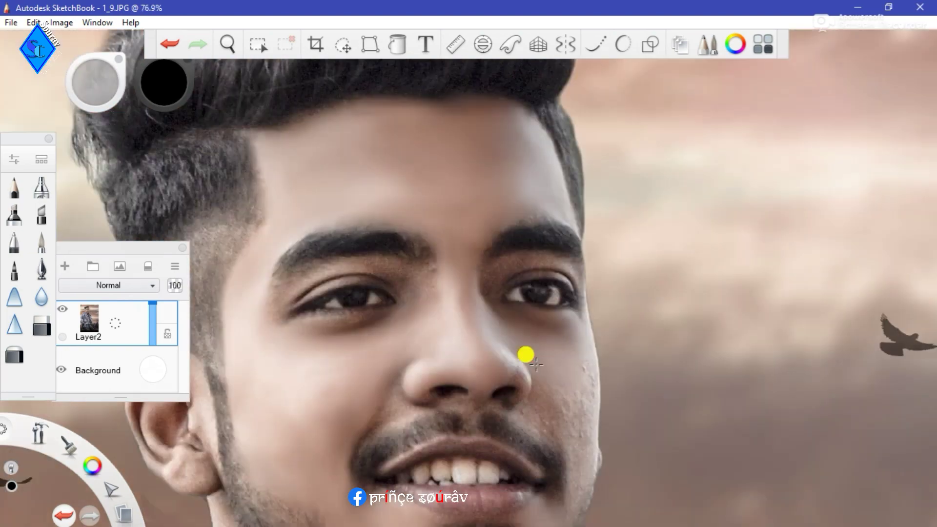
Step: Smudge the far cheek smooth from the under-eye area down past the nostril to the face edge
scroll(575, 390, up, 5)
mouse_move(518, 288)
mouse_down()
mouse_move(526, 311)
mouse_move(545, 253)
mouse_move(550, 322)
mouse_move(539, 320)
mouse_move(541, 346)
mouse_move(496, 352)
mouse_move(466, 317)
mouse_move(504, 332)
mouse_up()
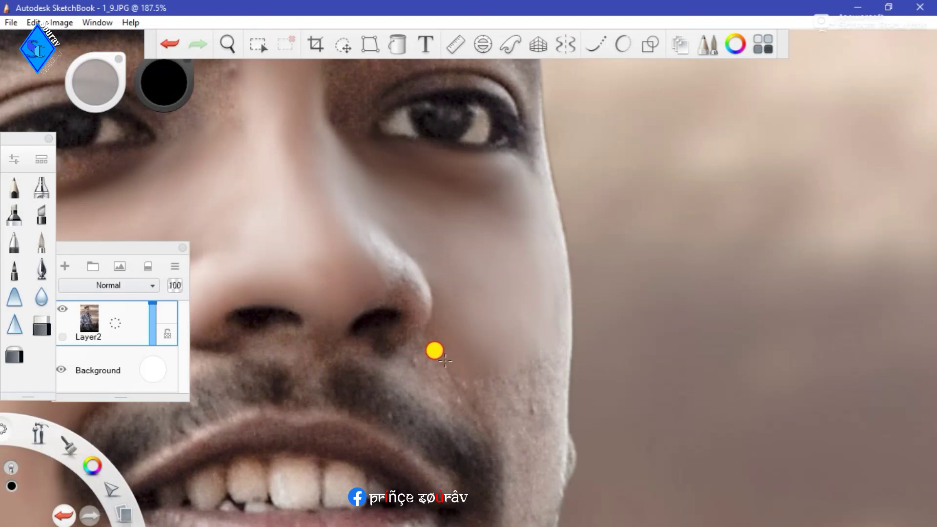
mouse_move(490, 409)
mouse_down()
mouse_move(513, 364)
mouse_move(546, 349)
mouse_move(540, 291)
mouse_move(564, 317)
mouse_up()
scroll(539, 331, down, 5)
Step: Smooth the lower far cheek beside the mouth corner and the skin between the far nostril and the mustache
scroll(538, 331, up, 7)
drag(490, 210, 479, 250)
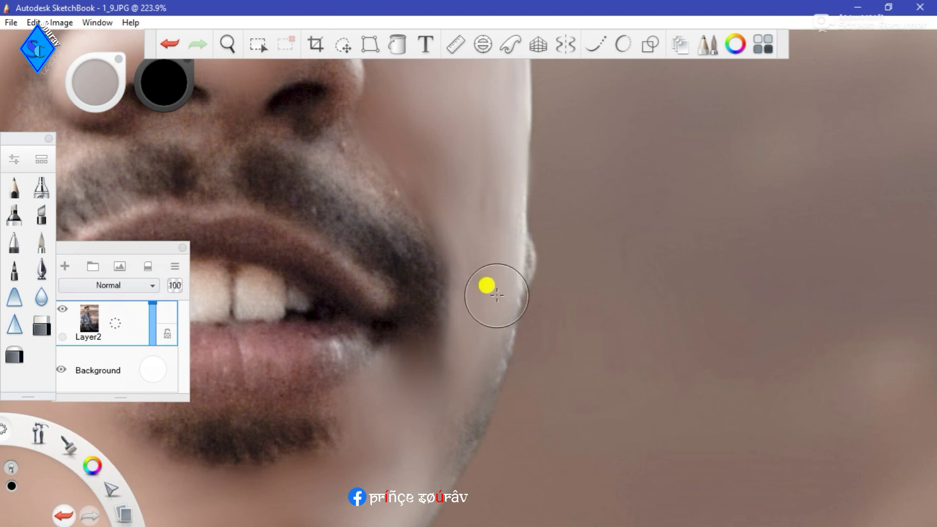
scroll(488, 283, down, 6)
scroll(477, 242, up, 10)
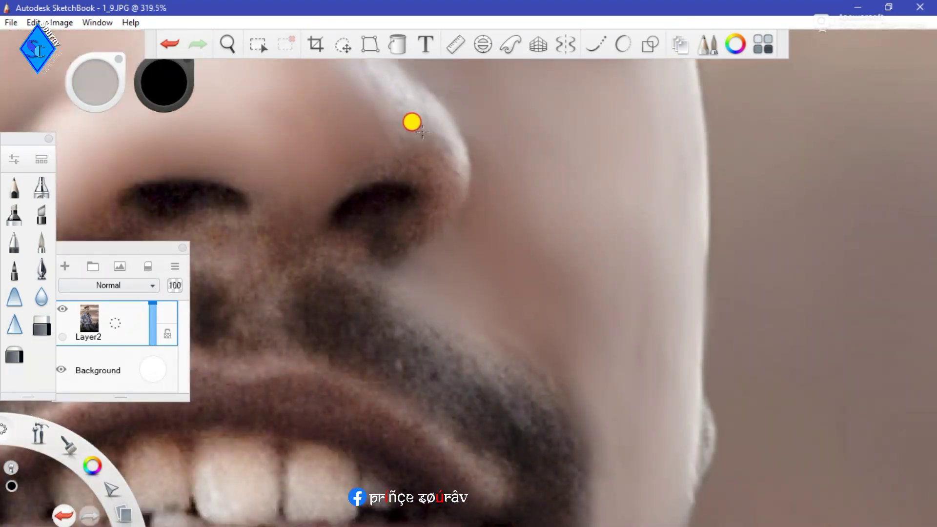
scroll(278, 187, down, 6)
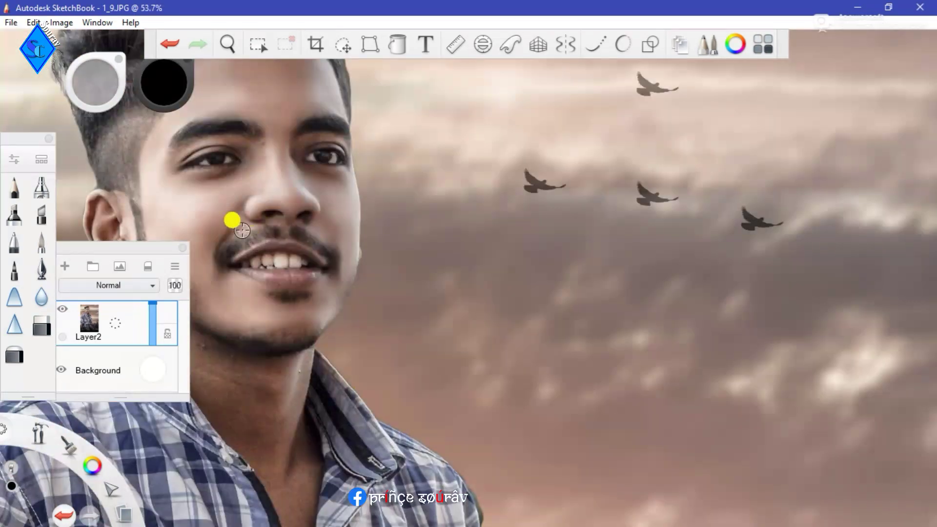
Step: Smooth the smile line between the ear-side nostril wing and the outer edge of the mustache
scroll(230, 220, up, 6)
mouse_move(202, 245)
mouse_down()
mouse_move(295, 207)
mouse_move(216, 220)
mouse_move(281, 98)
mouse_up()
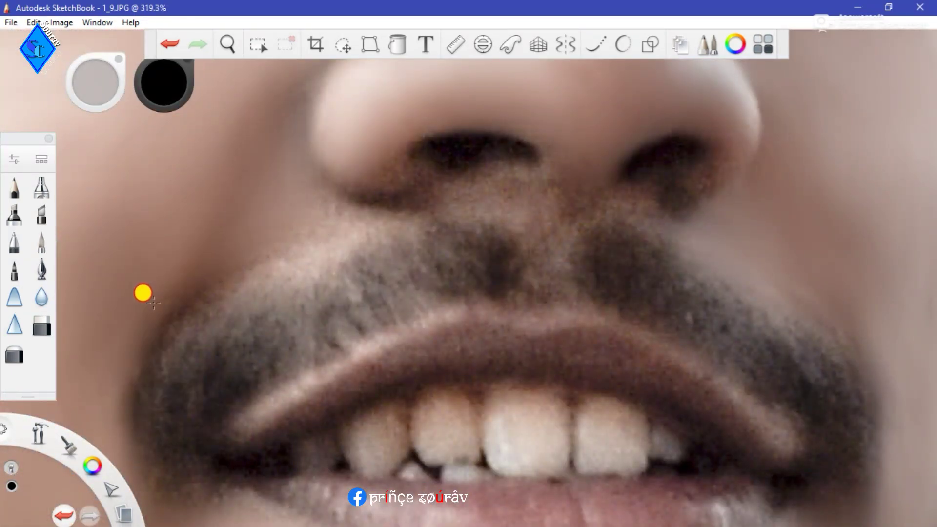
scroll(293, 199, down, 10)
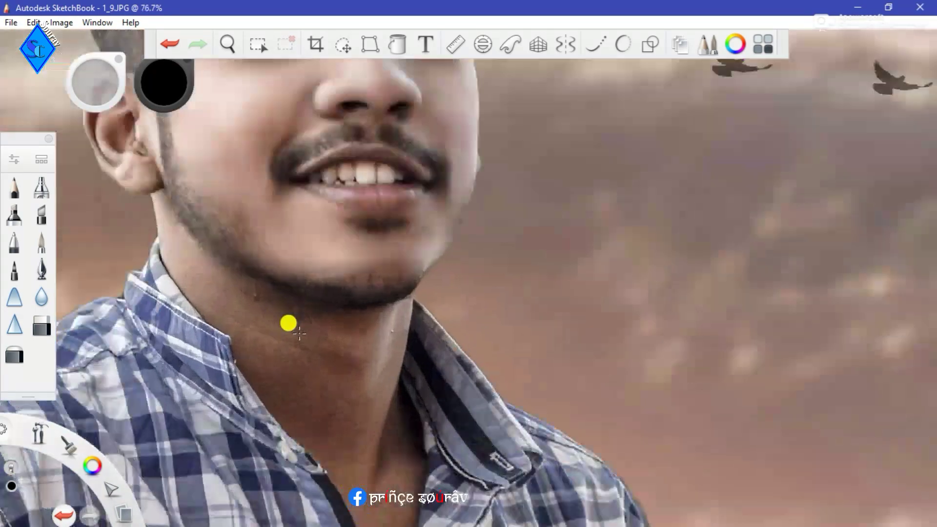
Step: Smooth the side of the neck from below the earlobe along the jaw beard to the shirt collar
scroll(275, 312, up, 6)
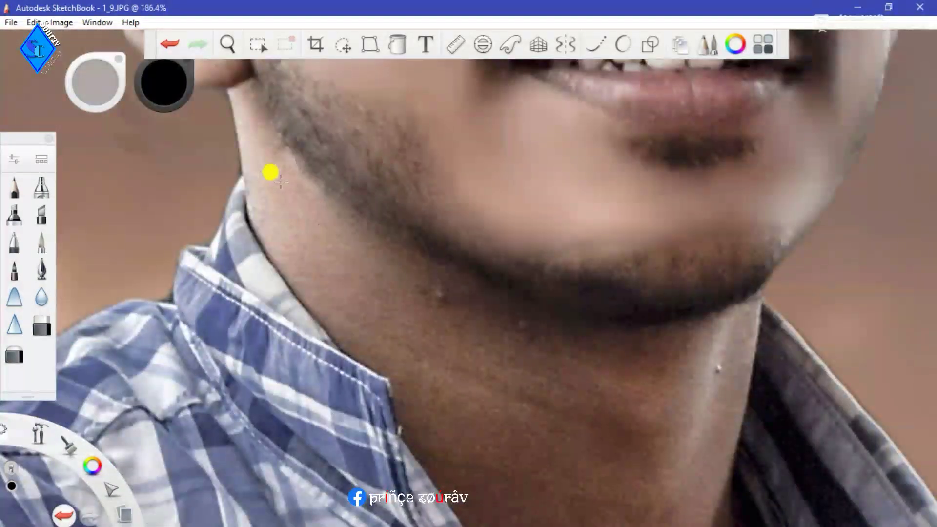
scroll(270, 148, up, 4)
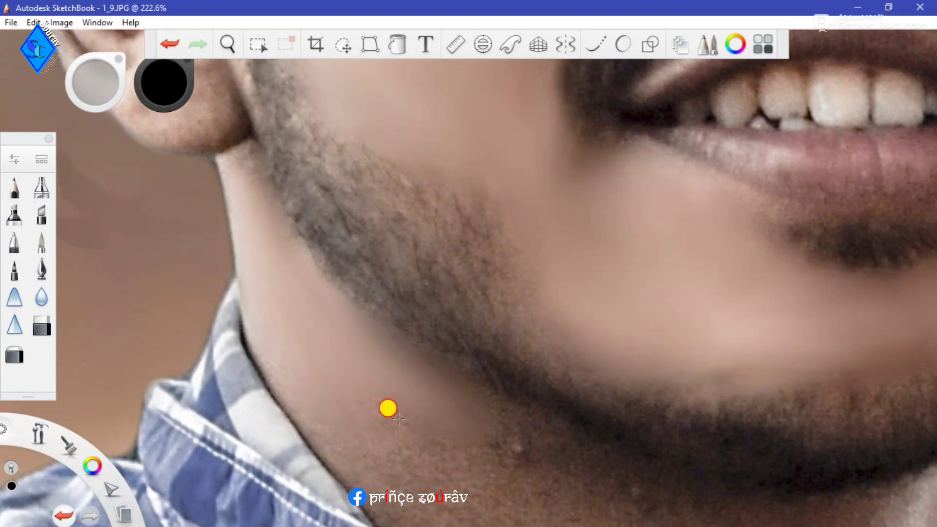
scroll(390, 436, down, 5)
Step: Smooth the front of the neck below the chin beard, enlarging the smudge brush for the wider area
scroll(410, 486, up, 4)
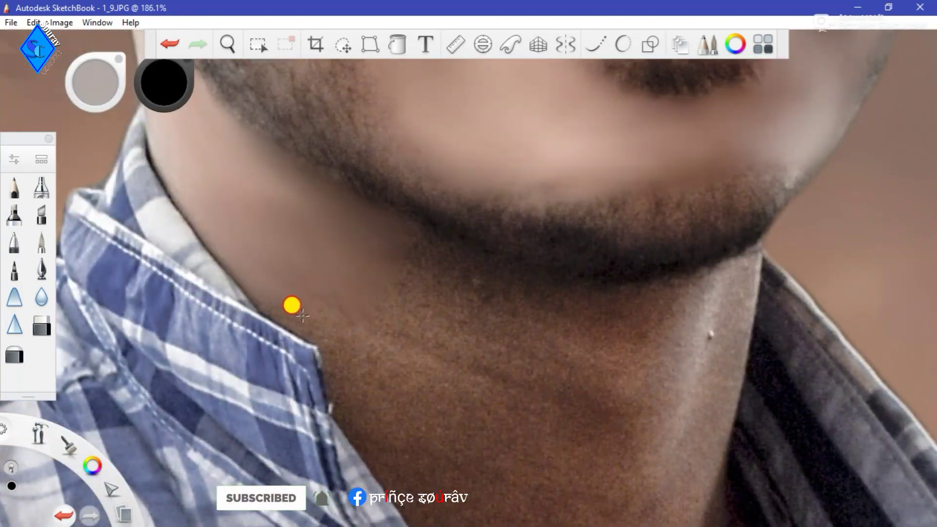
drag(328, 314, 447, 343)
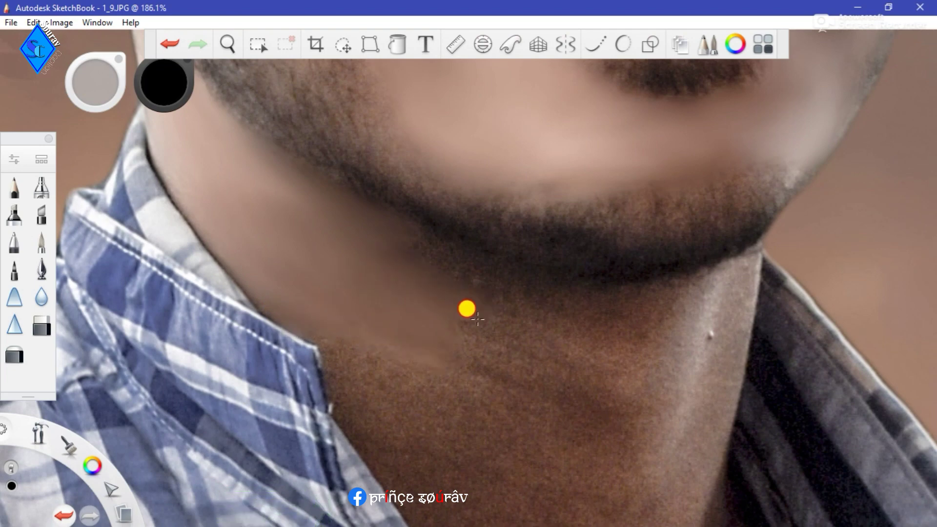
drag(535, 327, 479, 299)
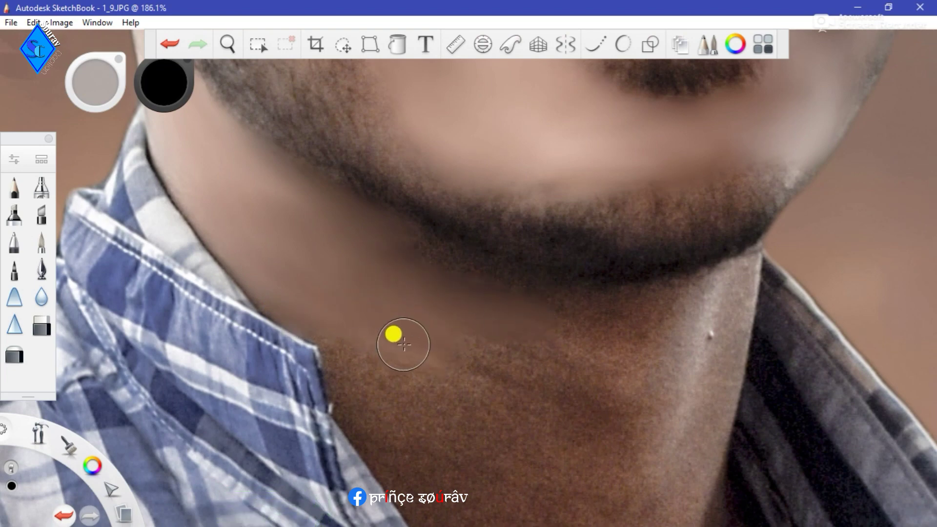
key(])
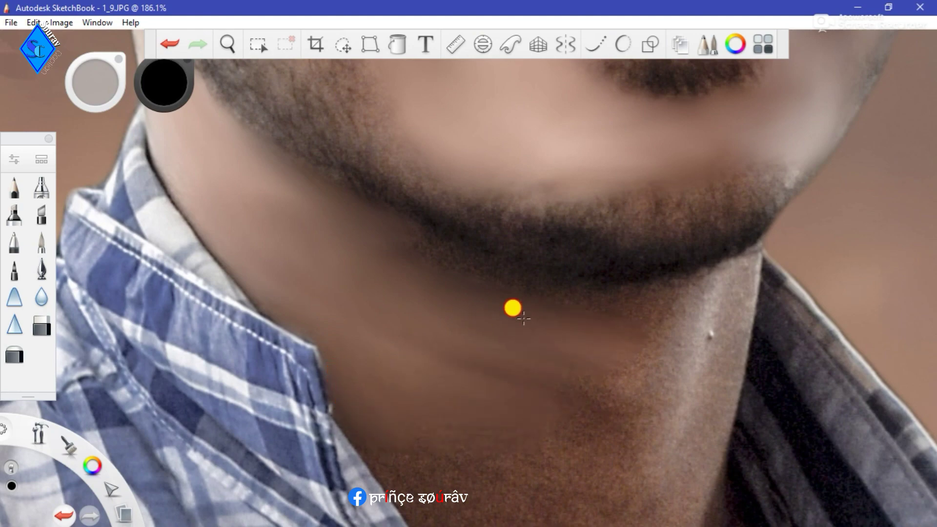
drag(590, 294, 614, 359)
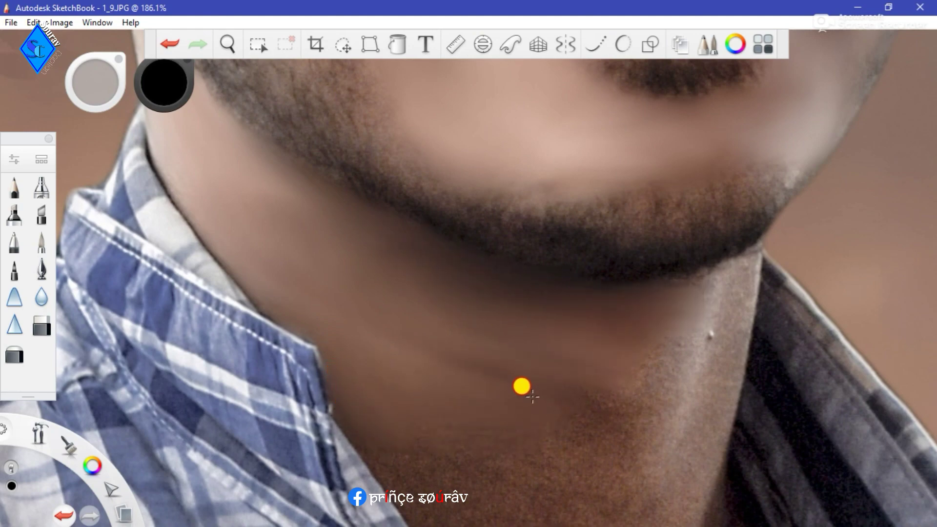
scroll(533, 396, down, 9)
Step: Smooth the lower neck between both collar sides, including the highlighted far edge, using a larger smudge brush
scroll(586, 440, up, 8)
mouse_move(332, 276)
mouse_down()
mouse_move(290, 337)
mouse_move(293, 376)
mouse_move(337, 380)
mouse_up()
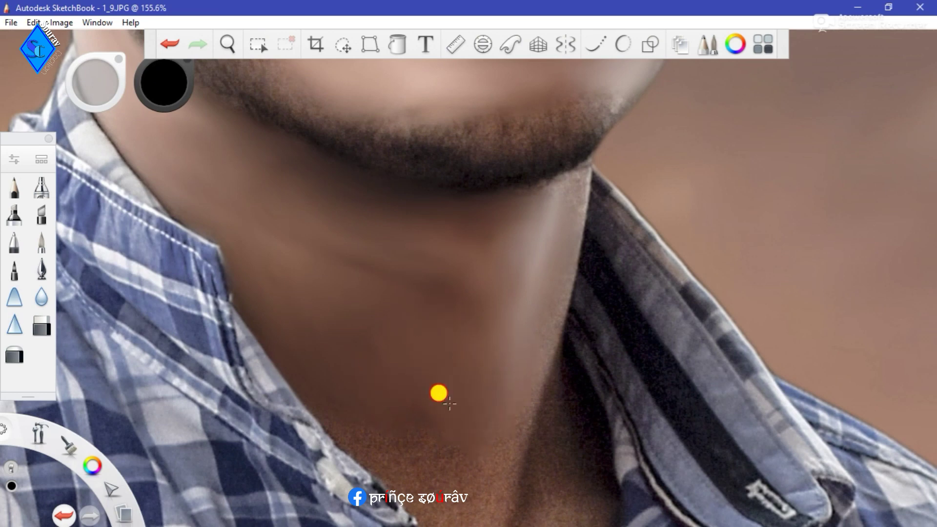
mouse_move(449, 403)
mouse_down()
mouse_move(410, 293)
mouse_move(361, 314)
mouse_move(457, 288)
mouse_up()
key(bracketright)
key(bracketright)
key(bracketright)
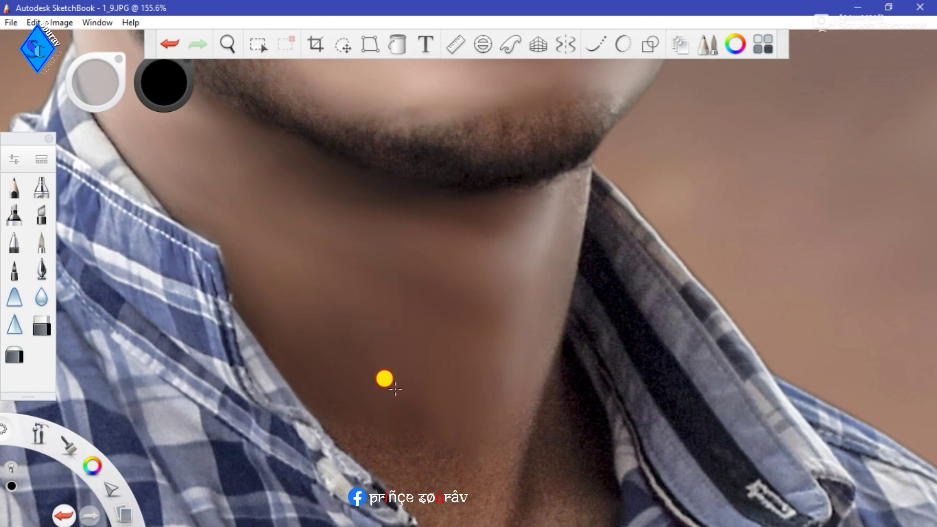
mouse_move(395, 389)
mouse_down()
mouse_move(357, 418)
mouse_move(327, 411)
mouse_move(385, 461)
mouse_move(423, 468)
mouse_up()
drag(494, 450, 498, 402)
scroll(498, 403, down, 6)
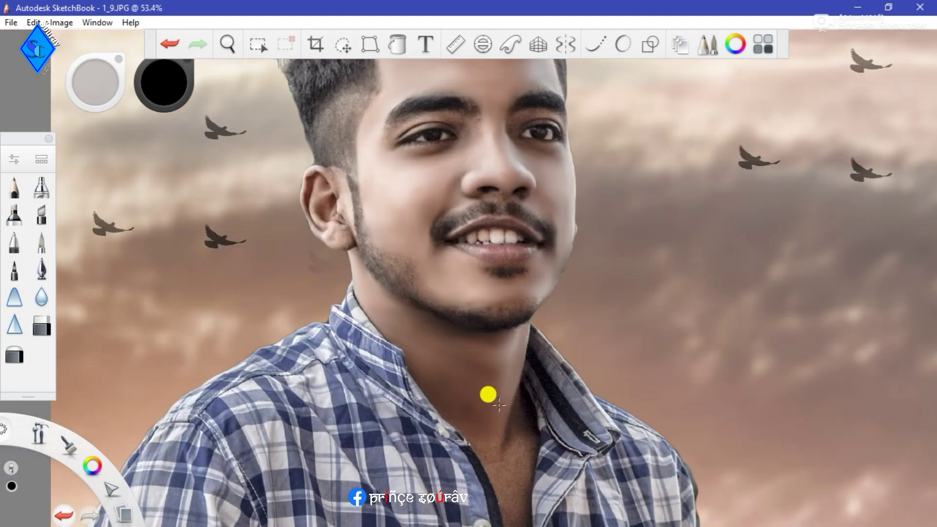
Step: Reduce the smudge brush size and smooth the base of the neck at the top of the open collar
scroll(521, 432, up, 4)
scroll(494, 430, up, 2)
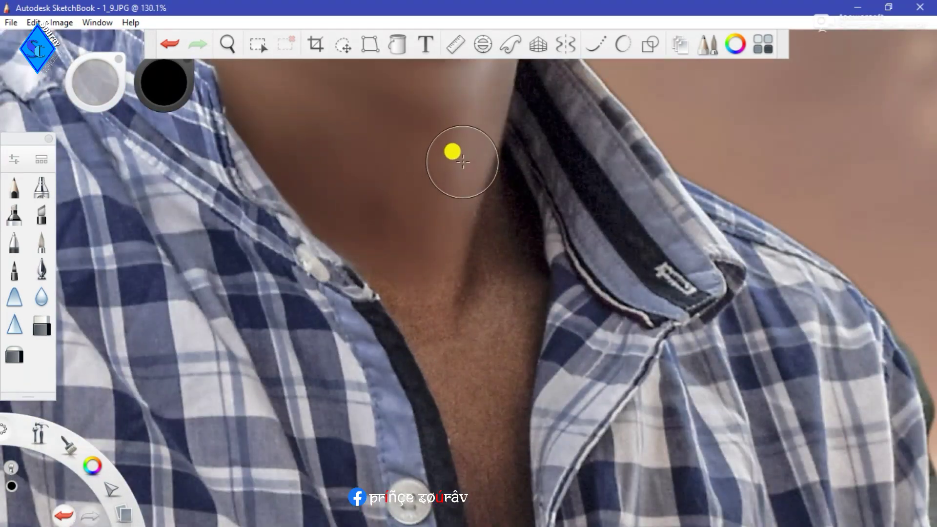
key(bracketleft)
mouse_move(447, 299)
mouse_down()
mouse_move(395, 267)
mouse_move(388, 295)
mouse_up()
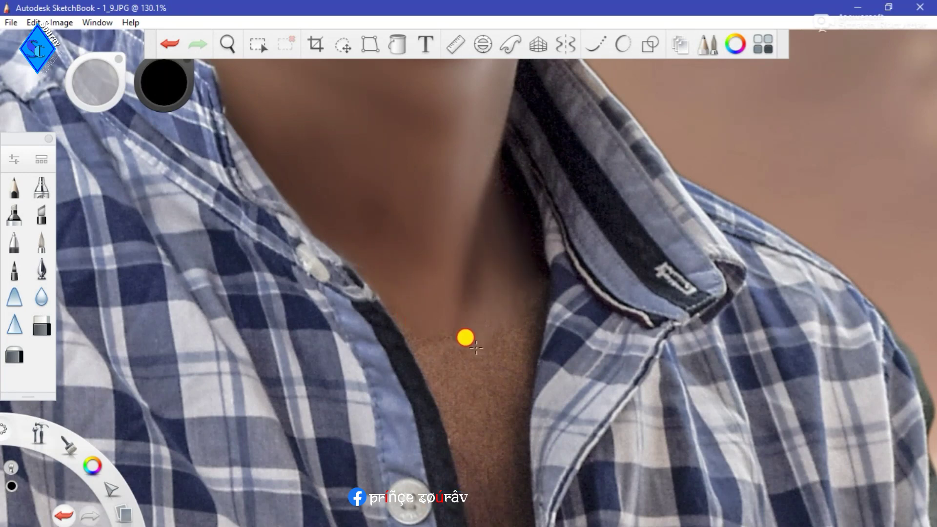
scroll(466, 365, down, 6)
Step: Enlarge the smudge brush and smooth the chest skin down to the bottom of the shirt opening
scroll(479, 404, up, 6)
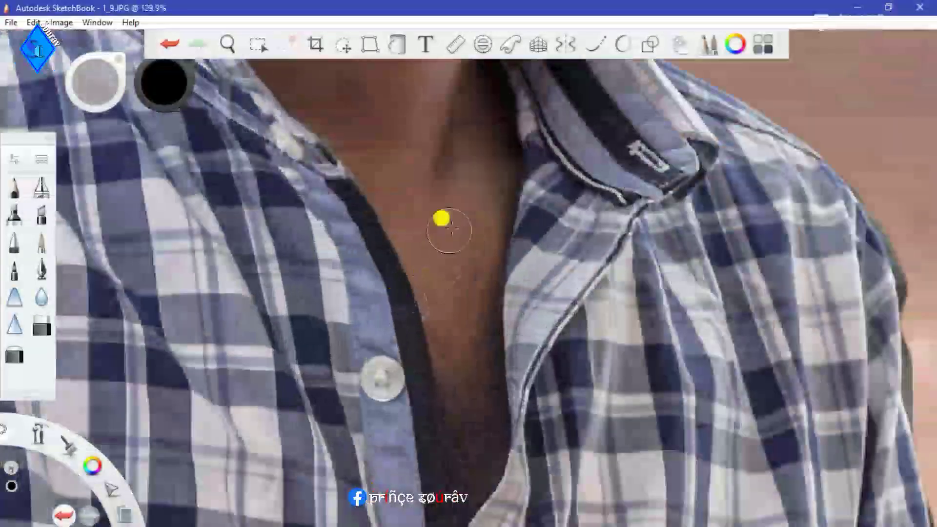
key(bracketright)
drag(462, 208, 460, 212)
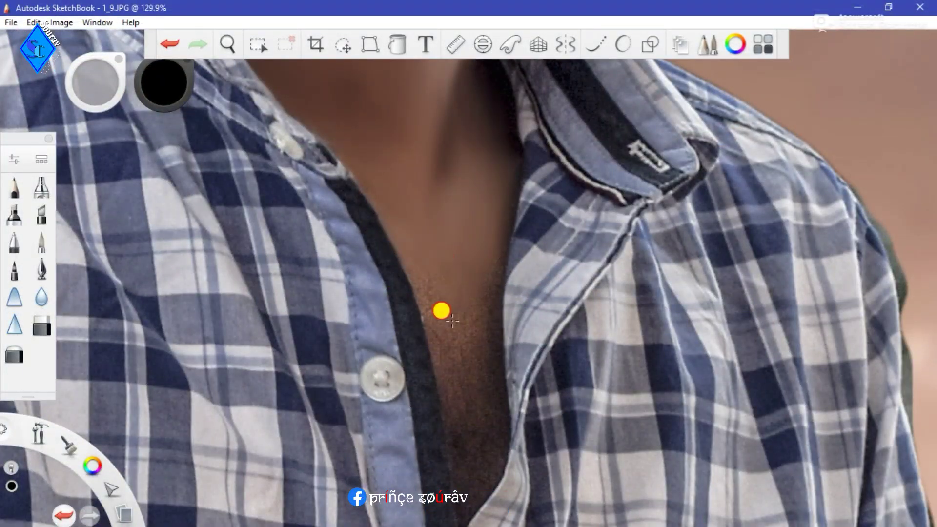
drag(456, 348, 483, 249)
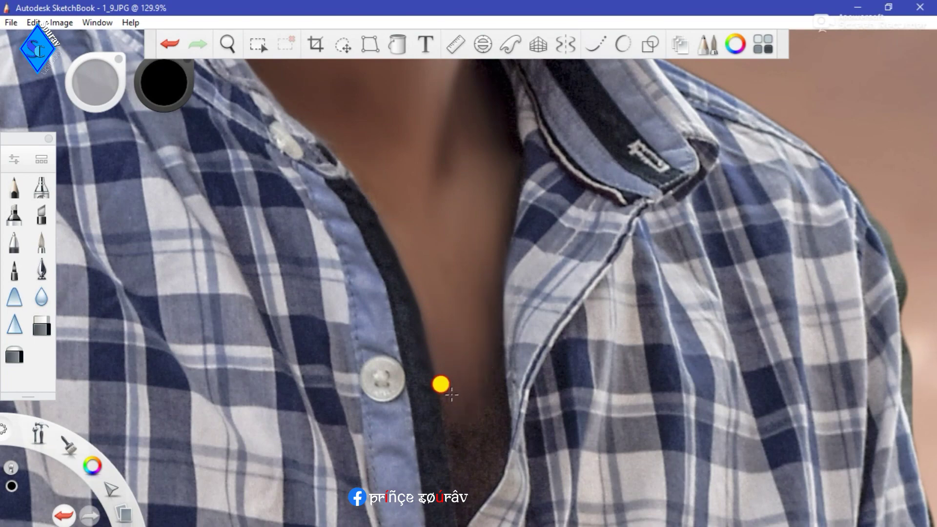
drag(474, 452, 478, 475)
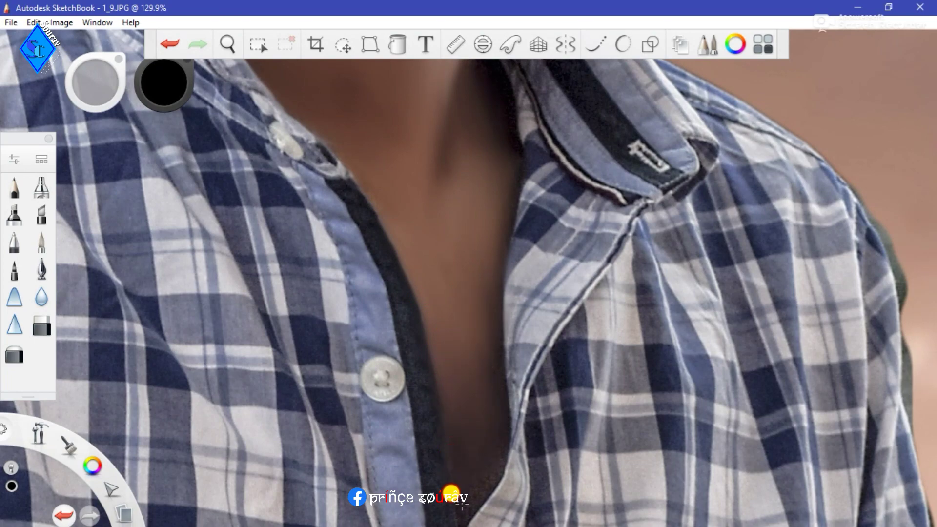
scroll(452, 231, down, 10)
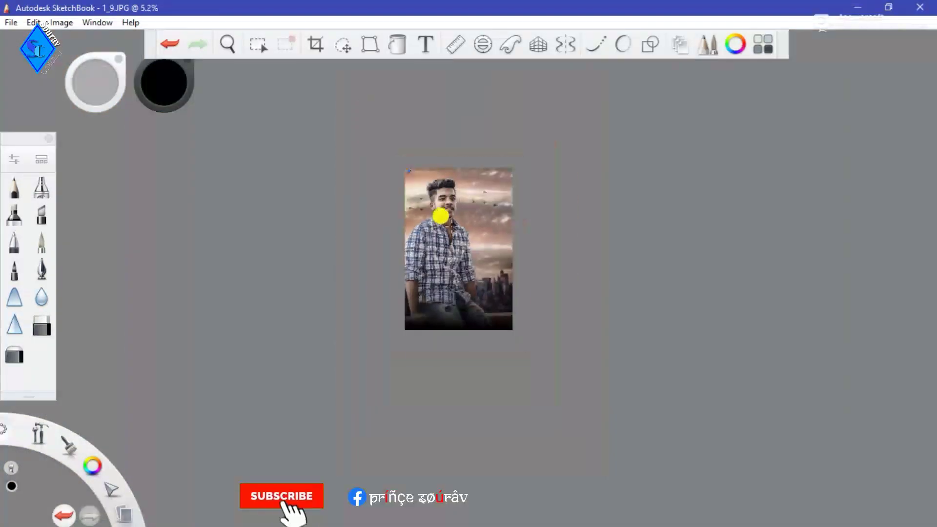
Step: Reduce the smudge brush size to about 15.6 and smooth the ear's inner folds, lobe, front edge and upper rim
scroll(451, 225, up, 4)
scroll(407, 260, up, 12)
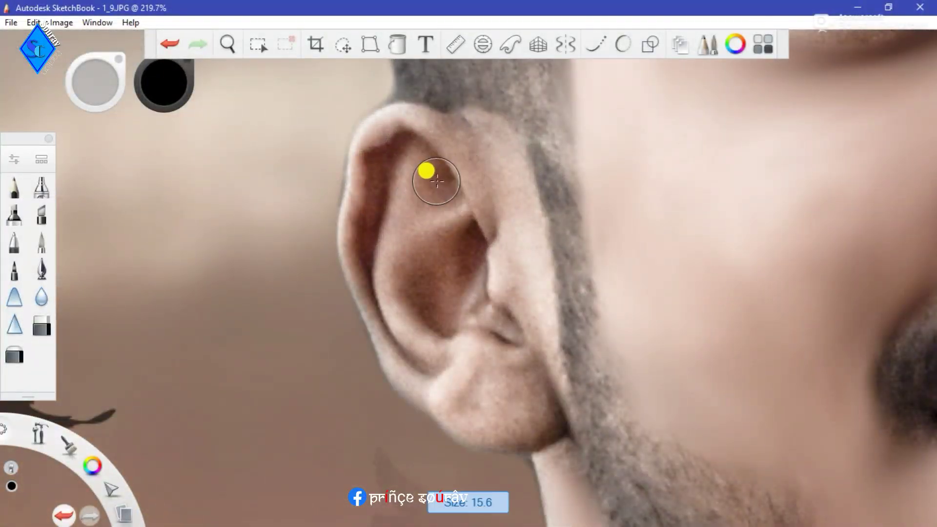
mouse_move(372, 228)
mouse_down()
mouse_move(443, 194)
mouse_move(401, 151)
mouse_move(445, 232)
mouse_move(426, 211)
mouse_move(454, 209)
mouse_move(394, 237)
mouse_move(400, 305)
mouse_move(381, 287)
mouse_move(412, 349)
mouse_move(419, 344)
mouse_move(387, 332)
mouse_move(409, 370)
mouse_move(346, 275)
mouse_move(443, 422)
mouse_move(475, 395)
mouse_move(441, 366)
mouse_move(506, 404)
mouse_move(469, 354)
mouse_move(510, 373)
mouse_move(470, 412)
mouse_up()
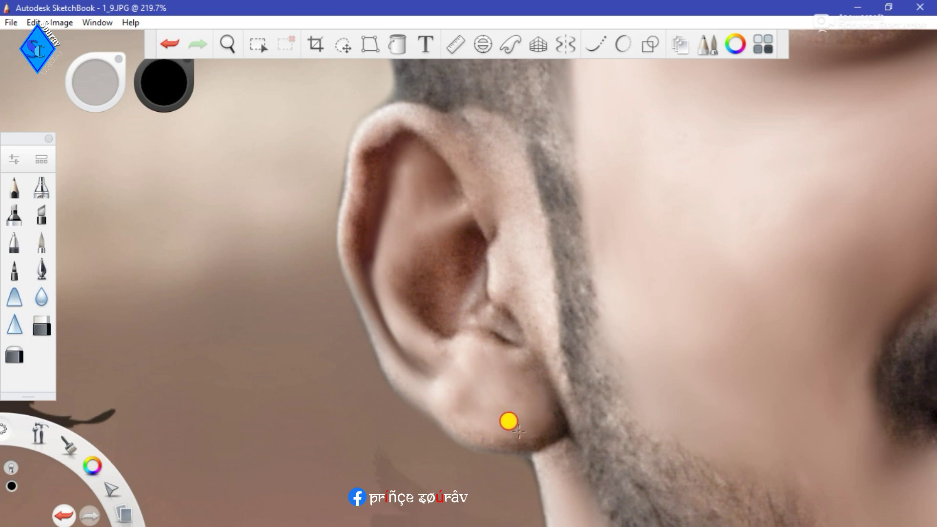
drag(519, 430, 529, 291)
mouse_move(542, 326)
mouse_down()
mouse_move(487, 145)
mouse_move(521, 170)
mouse_up()
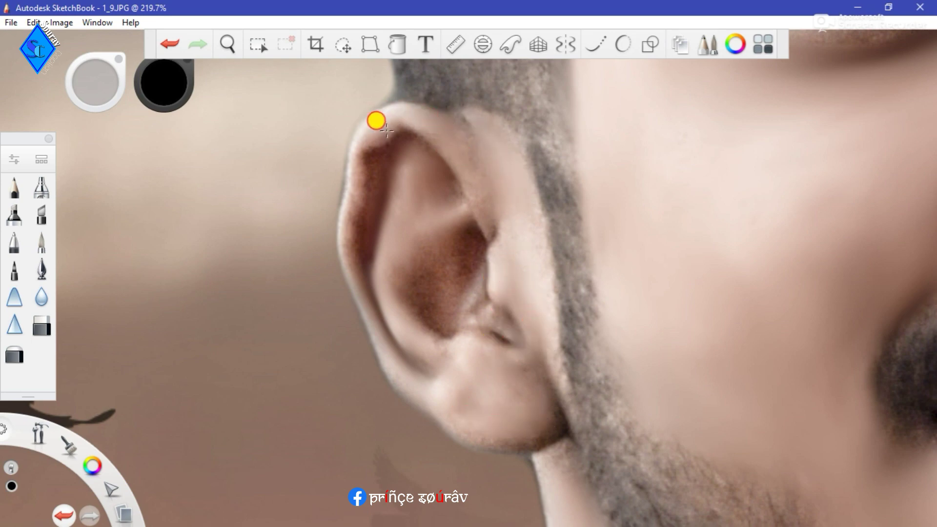
mouse_move(376, 121)
mouse_down()
mouse_move(446, 155)
mouse_move(483, 191)
mouse_move(485, 231)
mouse_move(423, 276)
mouse_move(401, 271)
mouse_move(442, 320)
mouse_move(438, 276)
mouse_move(468, 250)
mouse_move(425, 308)
mouse_move(447, 349)
mouse_move(441, 334)
mouse_move(509, 338)
mouse_move(501, 314)
mouse_move(376, 212)
mouse_move(360, 142)
mouse_move(348, 262)
mouse_move(379, 148)
mouse_up()
scroll(409, 192, down, 18)
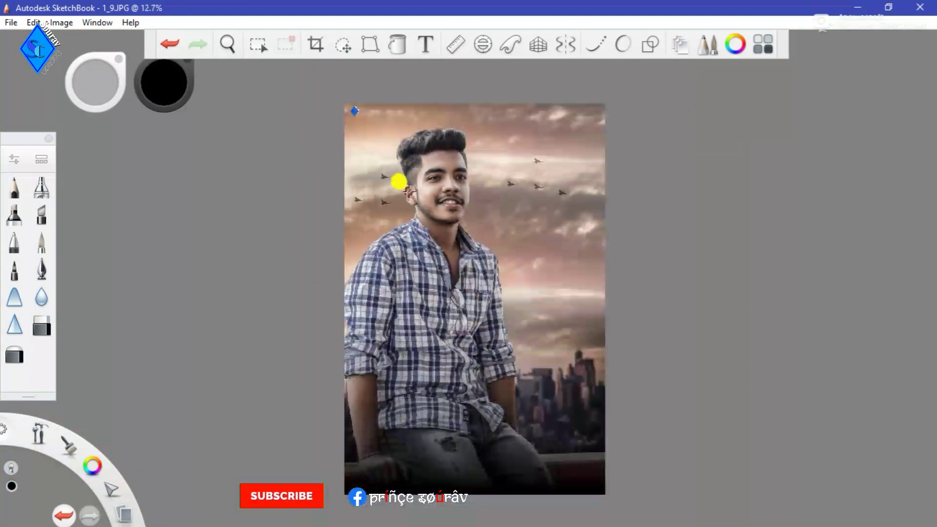
Step: Enlarge the smudge brush and smooth the upper forearm below the rolled sleeve at the image edge
scroll(378, 334, up, 4)
scroll(377, 334, down, 5)
scroll(396, 222, up, 3)
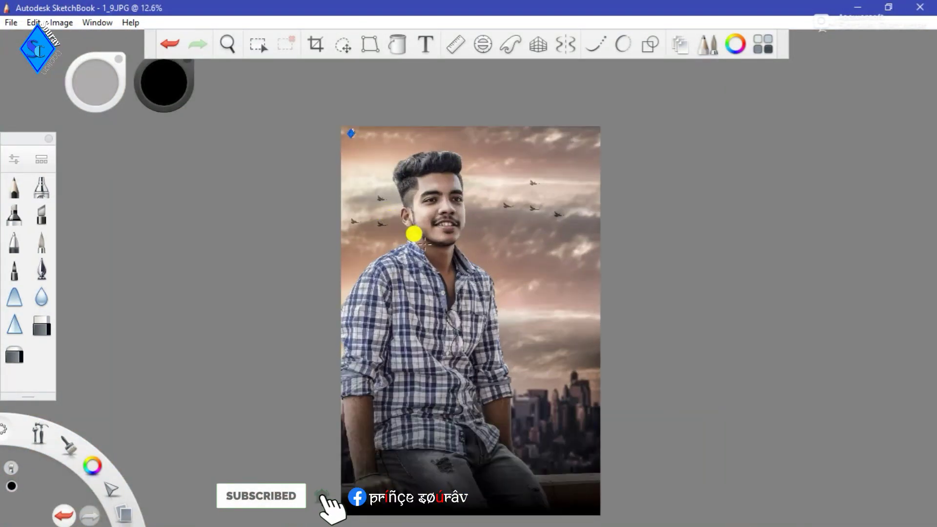
scroll(425, 245, down, 2)
scroll(370, 362, up, 12)
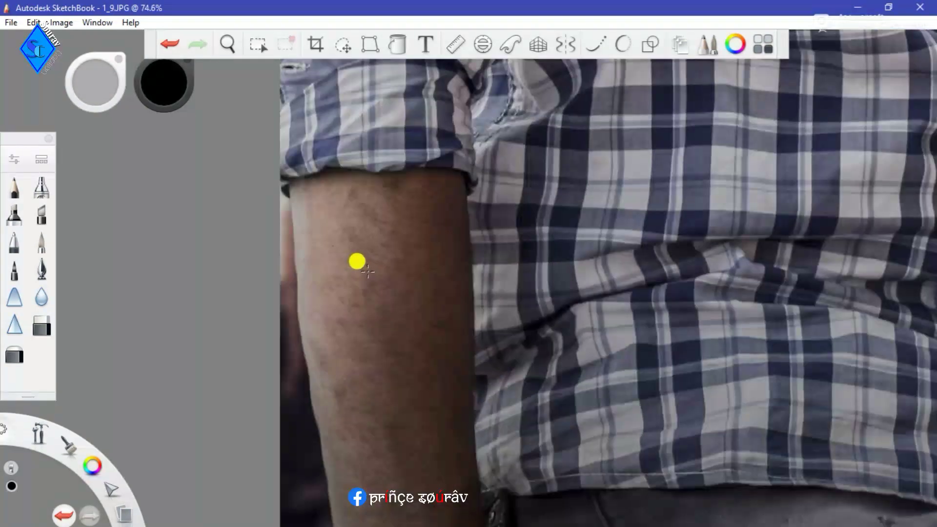
key(])
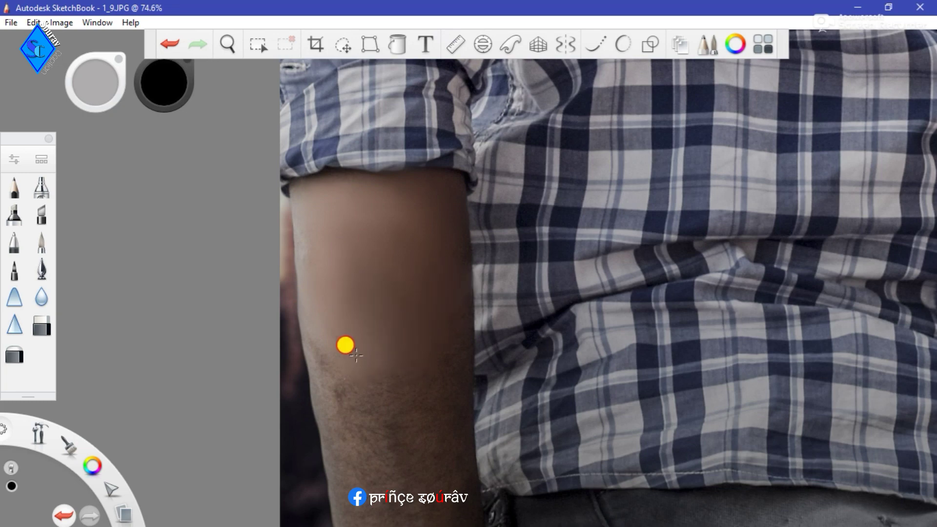
mouse_move(356, 355)
mouse_down()
mouse_move(325, 376)
mouse_move(358, 439)
mouse_move(365, 406)
mouse_move(432, 401)
mouse_move(451, 350)
mouse_up()
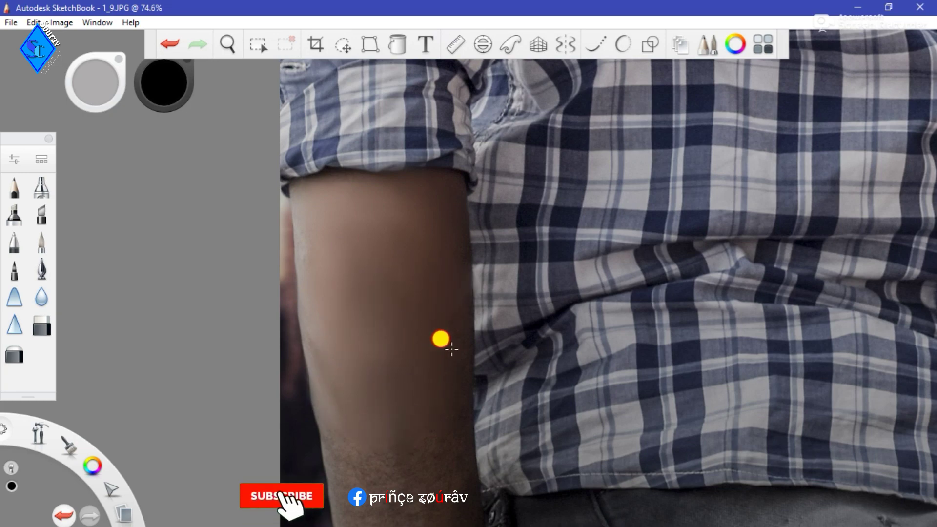
Step: Smooth the lower part of the same forearm down to the green wristband
scroll(442, 328, down, 8)
scroll(419, 405, up, 7)
scroll(434, 213, up, 3)
drag(434, 215, 421, 317)
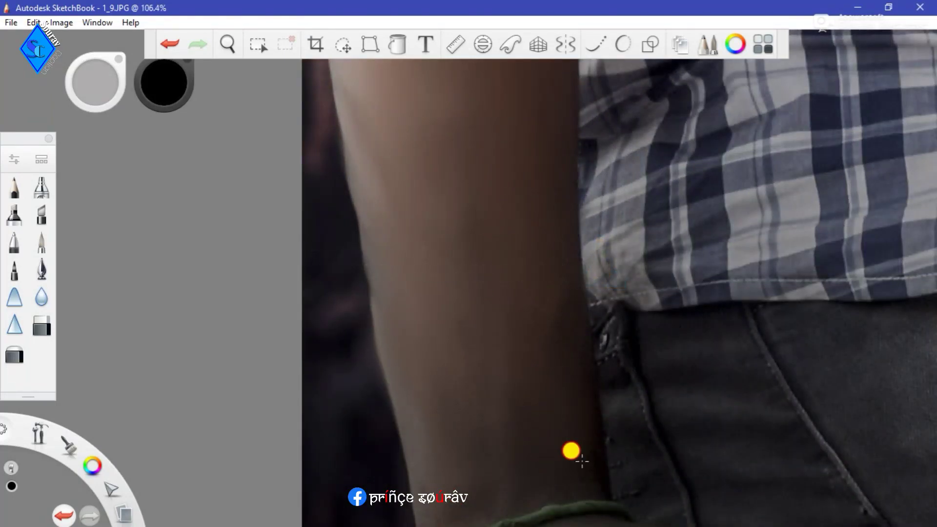
Step: Smooth the skin of the other forearm, from the rolled sleeve down to where it meets the jeans
scroll(523, 283, down, 8)
scroll(496, 387, up, 6)
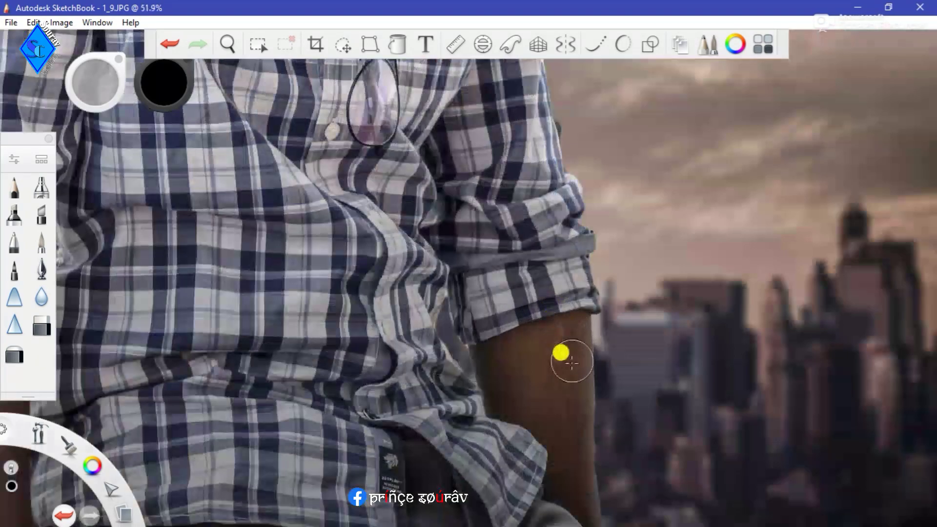
scroll(572, 363, up, 3)
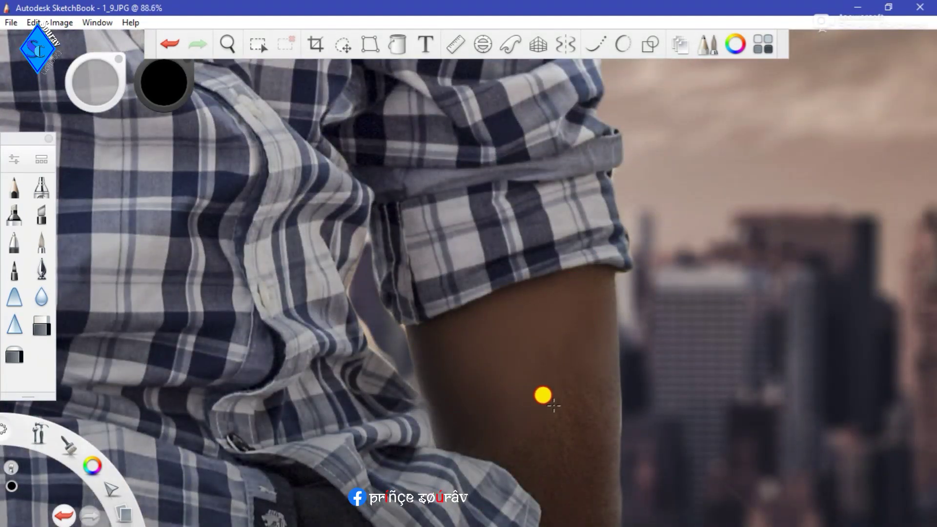
scroll(522, 387, down, 2)
scroll(502, 330, up, 3)
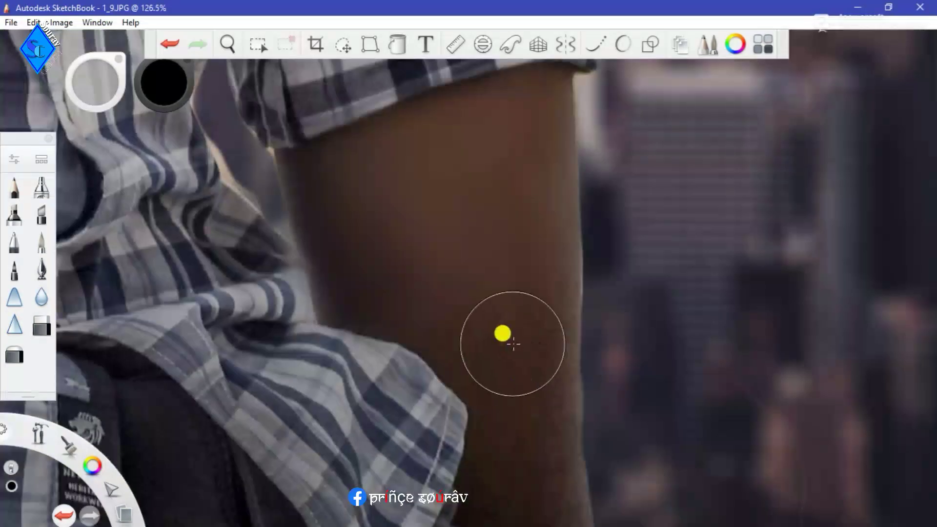
scroll(502, 358, down, 3)
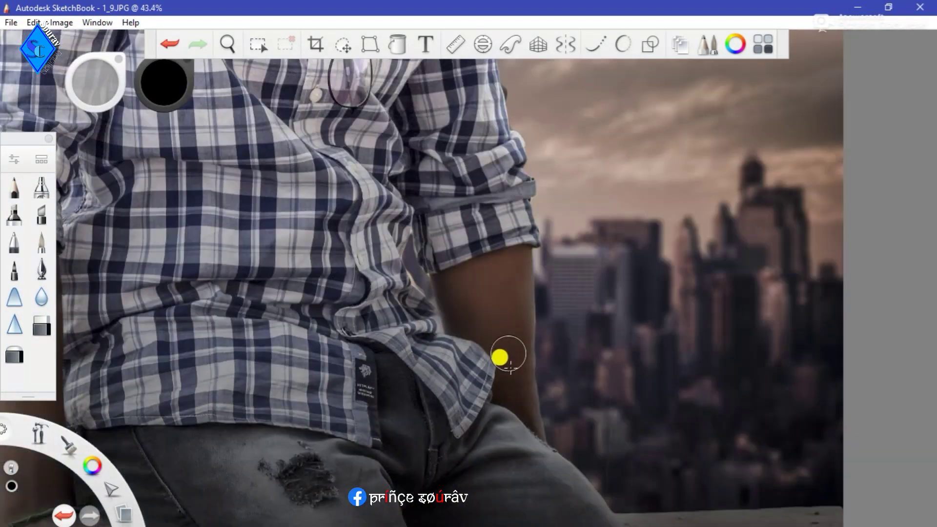
scroll(516, 401, up, 3)
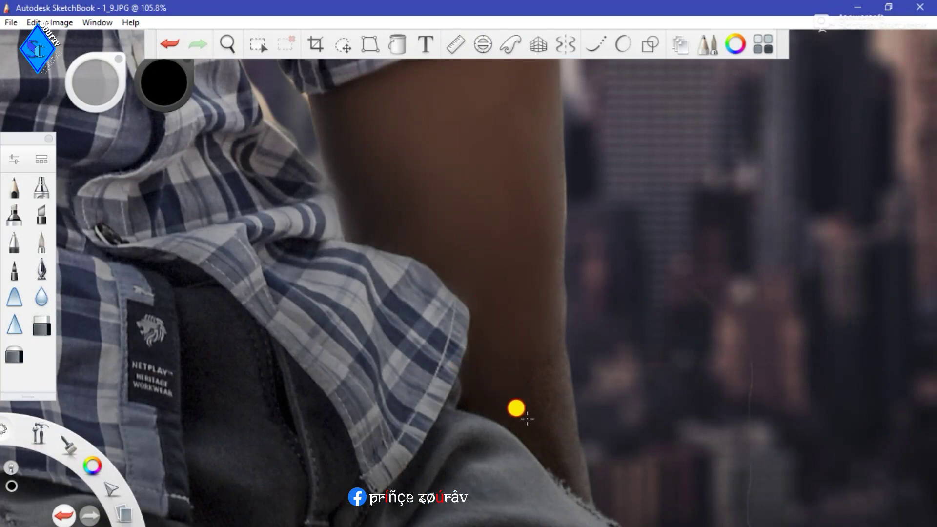
Step: Start a Hue/Saturation adjustment on the whole image with saturation 56 and lightness 12
scroll(494, 314, down, 15)
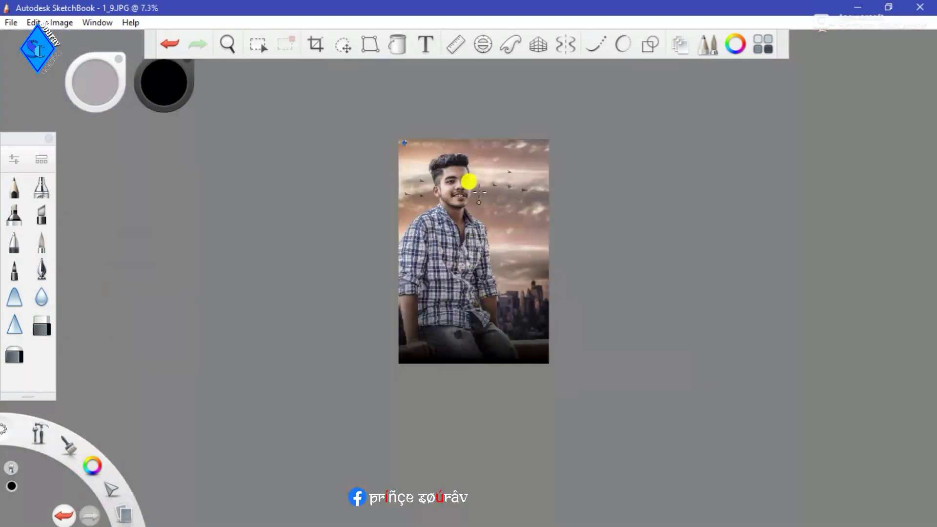
scroll(479, 187, up, 5)
scroll(479, 185, down, 2)
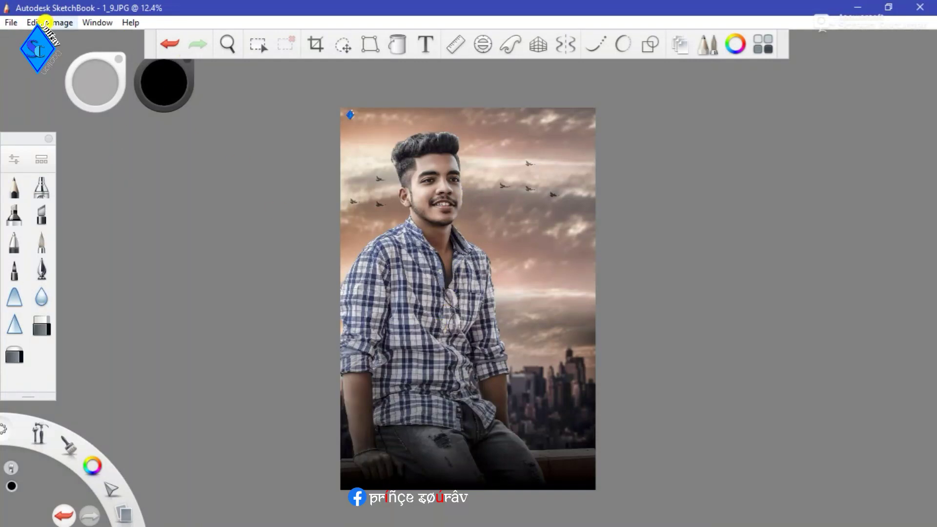
click(61, 23)
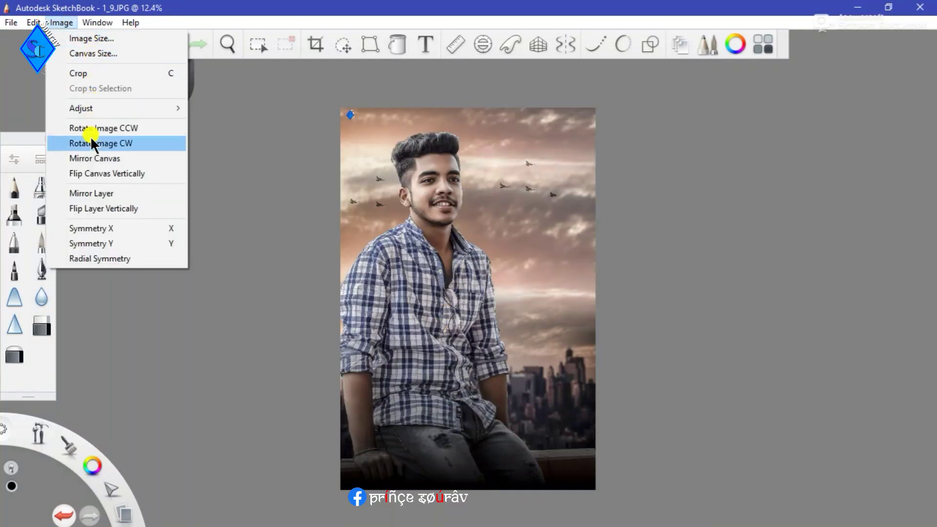
mouse_move(90, 108)
click(247, 124)
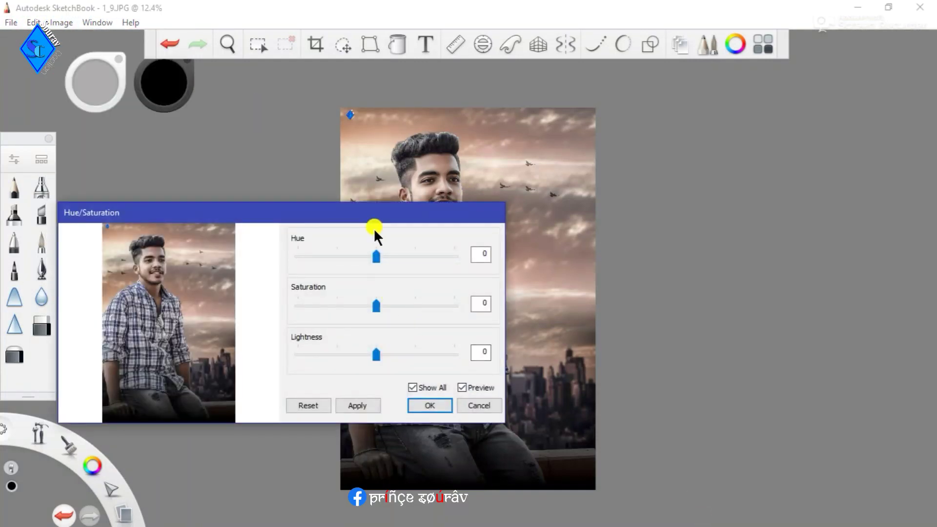
drag(374, 228, 801, 129)
drag(850, 219, 867, 219)
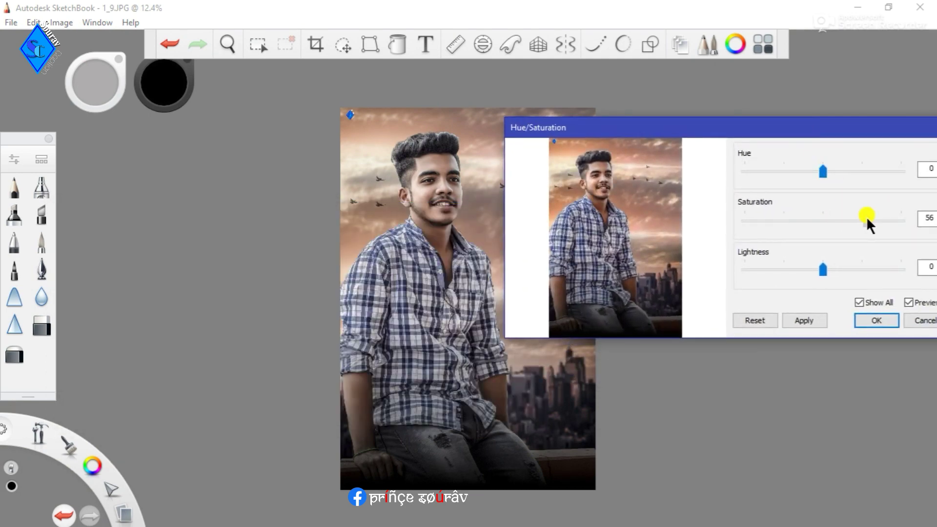
mouse_move(822, 270)
mouse_down()
mouse_move(808, 271)
mouse_move(830, 266)
mouse_up()
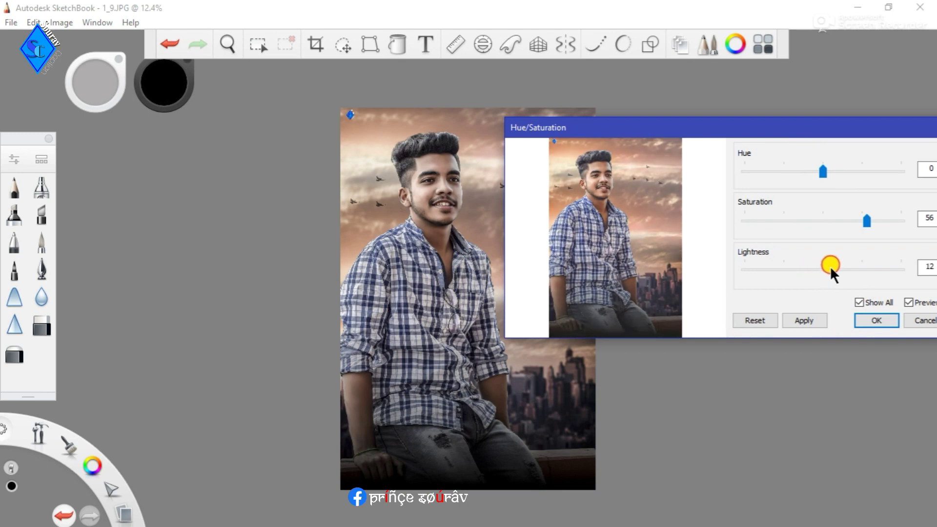
Step: Reduce the adjustment's saturation to 46 and lightness to 3, and accept it
drag(743, 118, 599, 148)
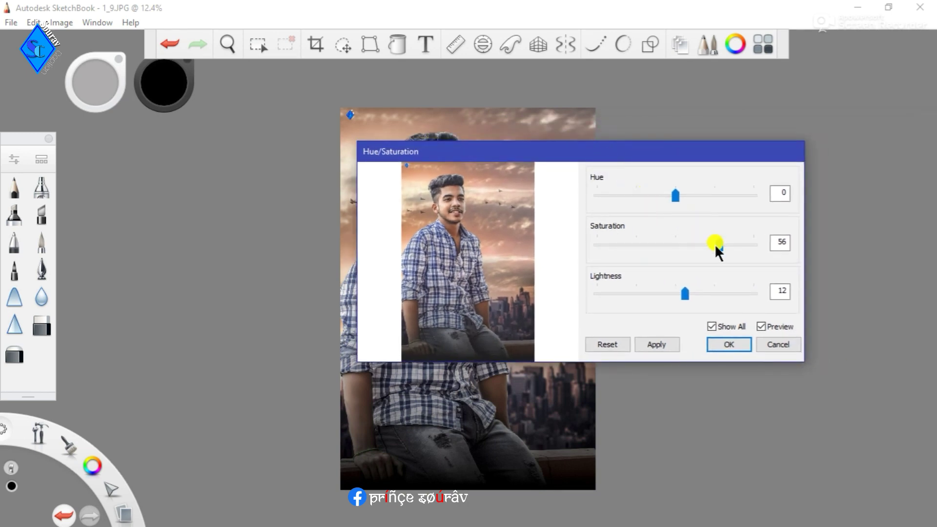
drag(679, 250, 698, 244)
mouse_move(687, 294)
mouse_down()
mouse_move(674, 292)
mouse_move(682, 290)
mouse_up()
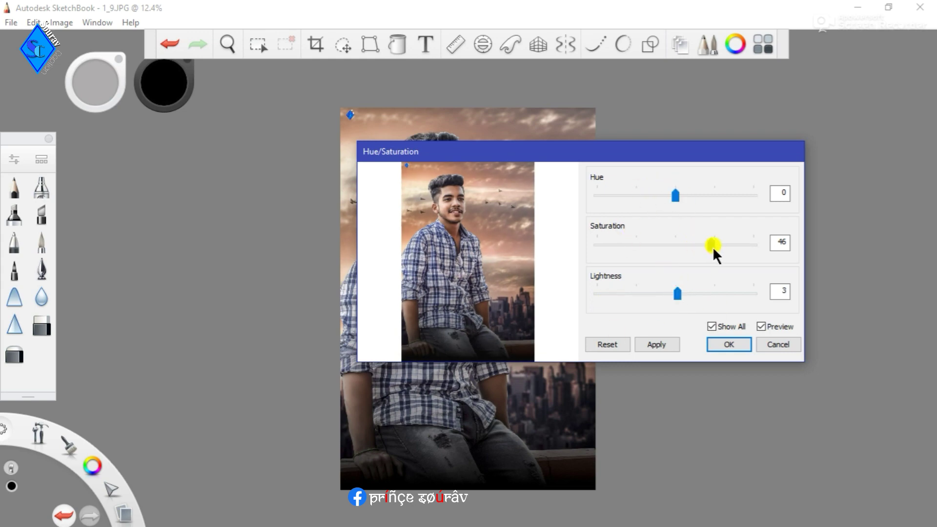
click(723, 345)
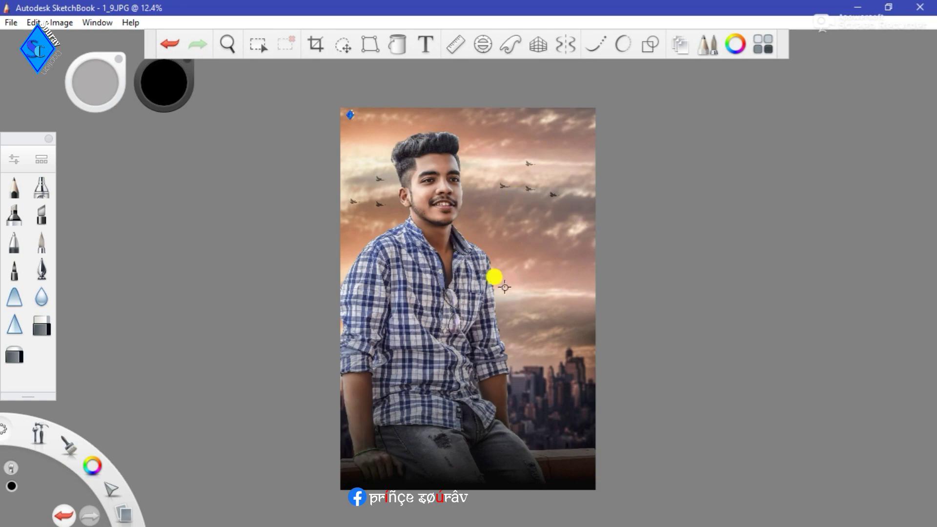
scroll(439, 153, up, 4)
scroll(441, 220, down, 5)
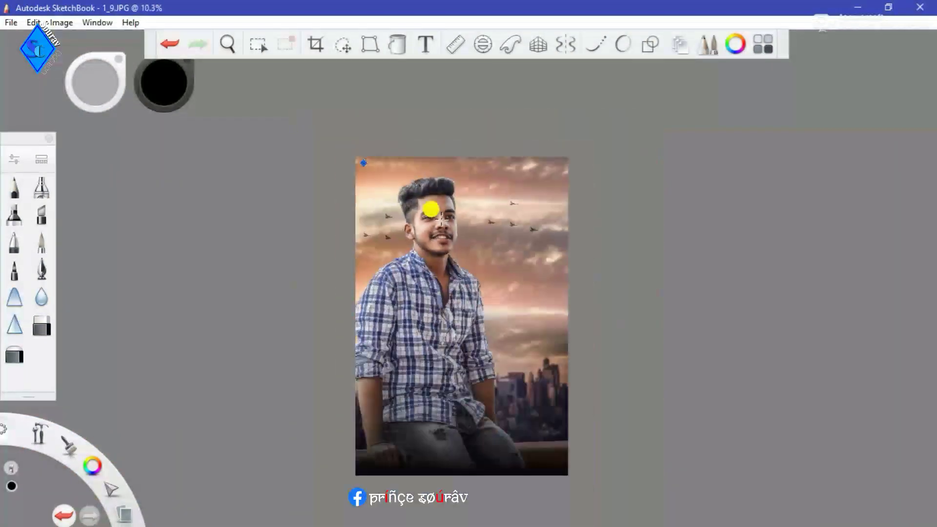
scroll(431, 210, up, 3)
scroll(430, 244, down, 5)
scroll(444, 247, up, 4)
scroll(450, 270, down, 2)
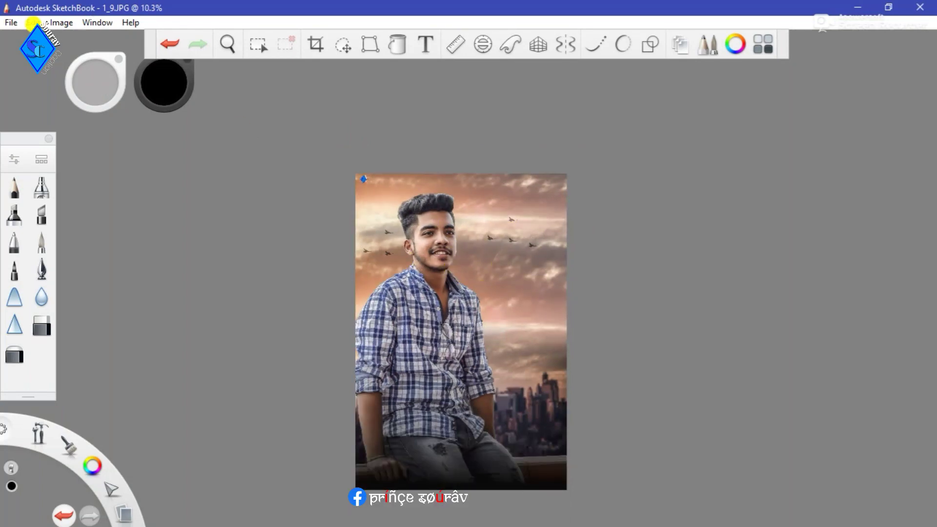
Step: Save the image as a TIFF file named image0035 in the Youtube vedio folder
click(11, 22)
click(31, 119)
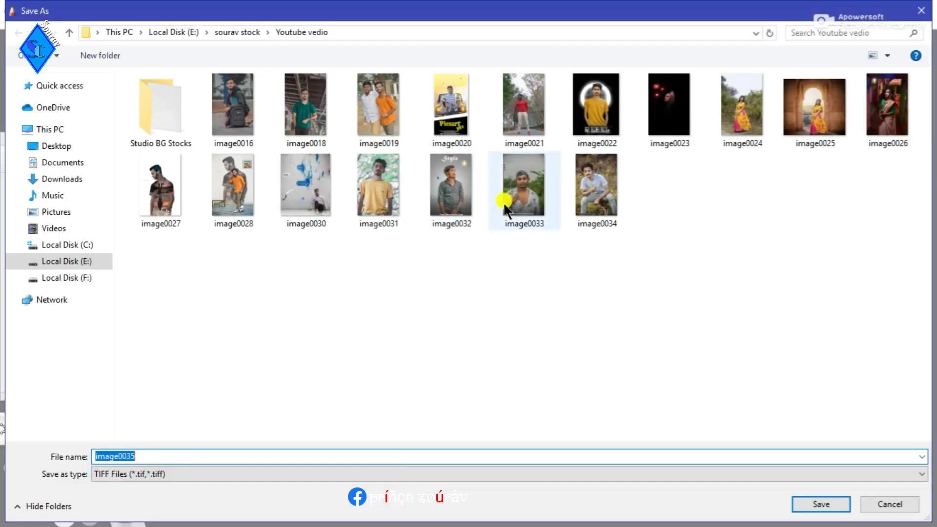
click(312, 470)
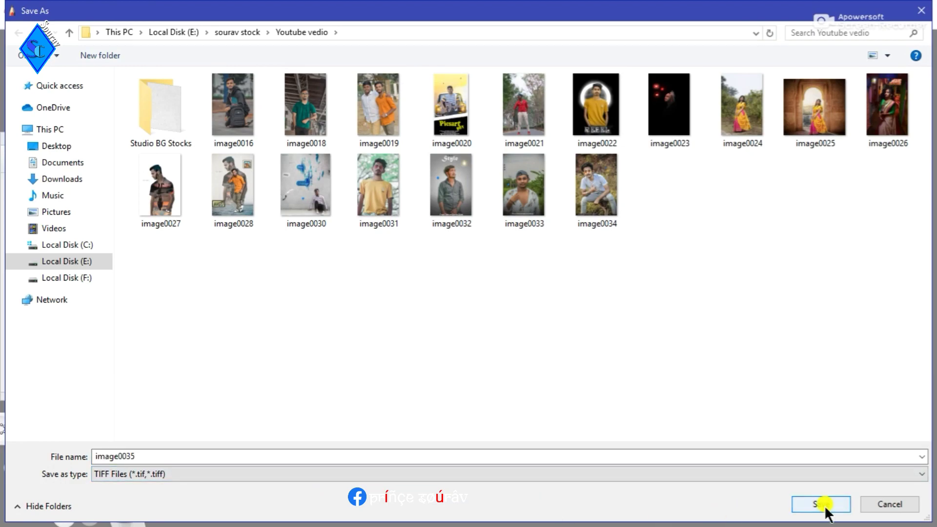